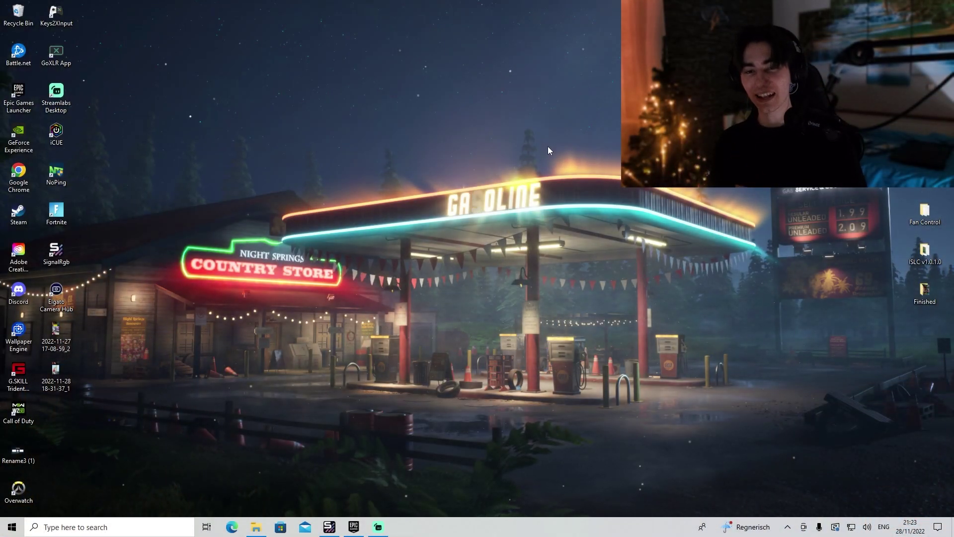
# Search 'graphics', open Graphics settings, and move the Settings window further left
pyautogui.press('super')
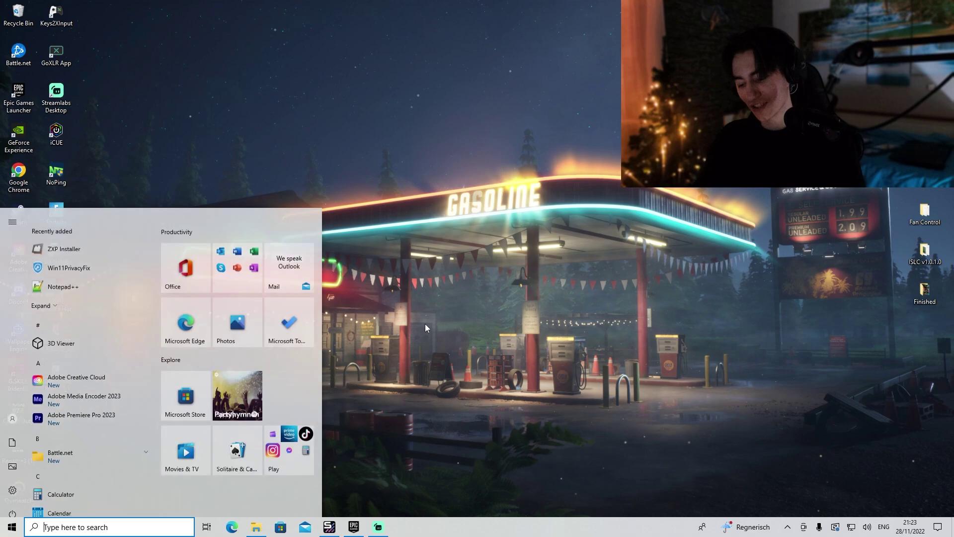
pyautogui.write('graphi')
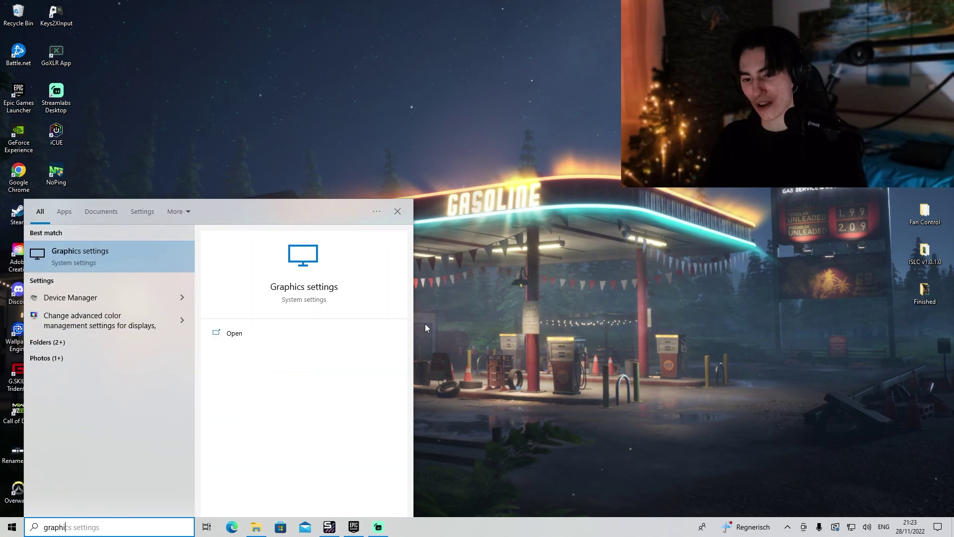
pyautogui.click(91, 248)
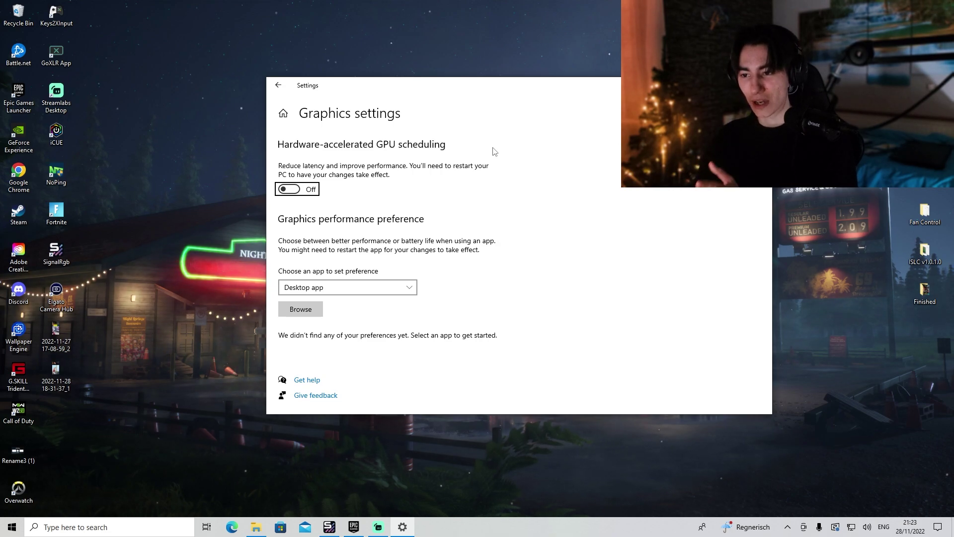
pyautogui.moveTo(449, 89); pyautogui.dragTo(358, 95)
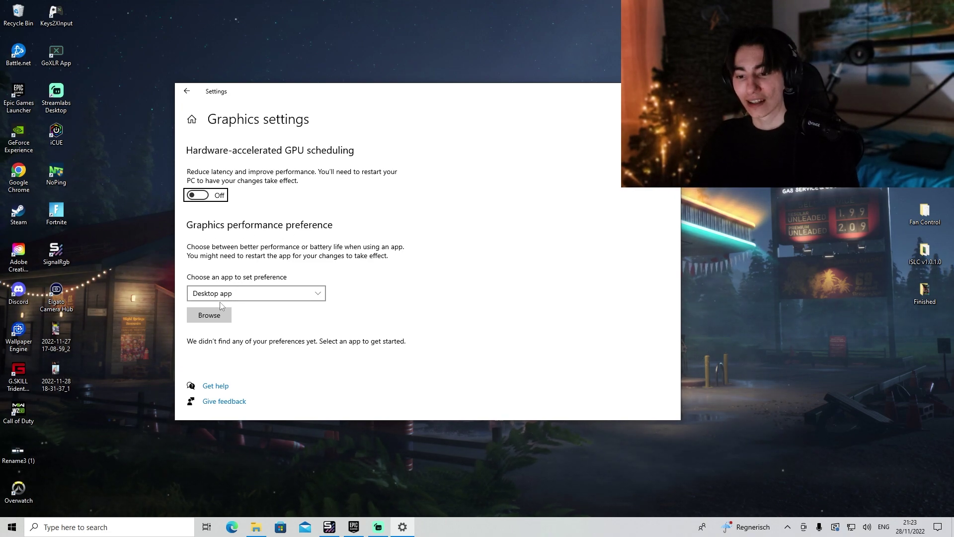
# Browse to C:\Program Files (x86)\Call of Duty\_retail_ and add cod.exe to the graphics preference list
pyautogui.click(213, 314)
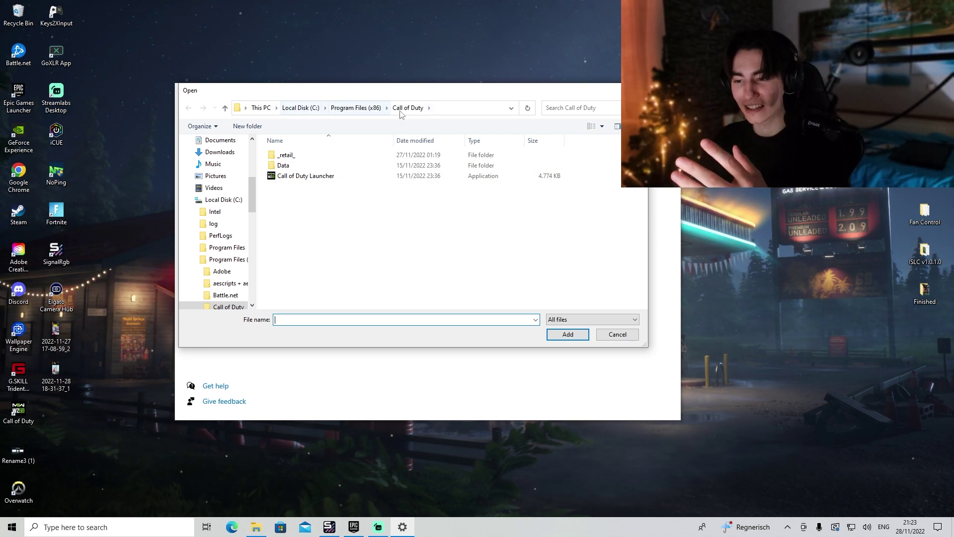
pyautogui.click(457, 112)
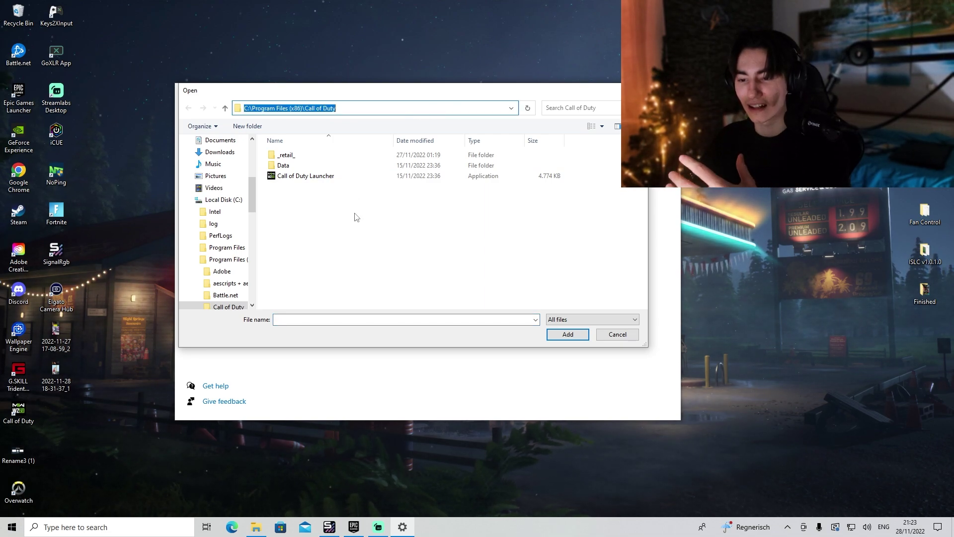
pyautogui.click(356, 217)
pyautogui.scroll(1, 221, 202)
pyautogui.click(219, 213)
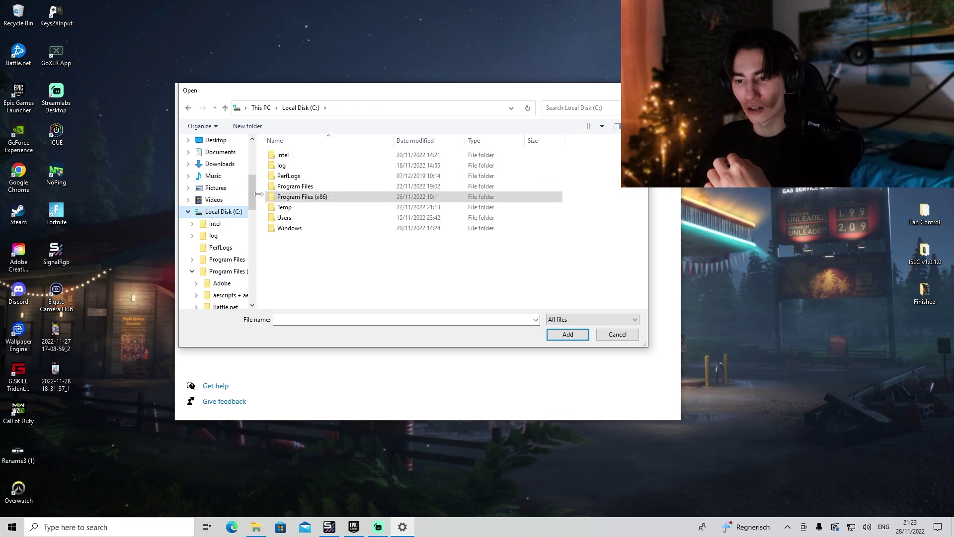
pyautogui.doubleClick(313, 196)
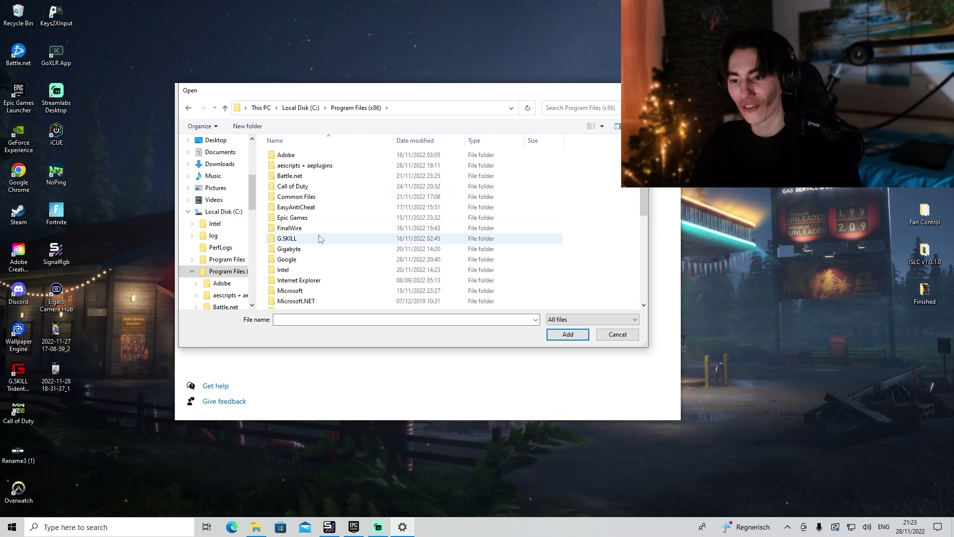
pyautogui.doubleClick(298, 186)
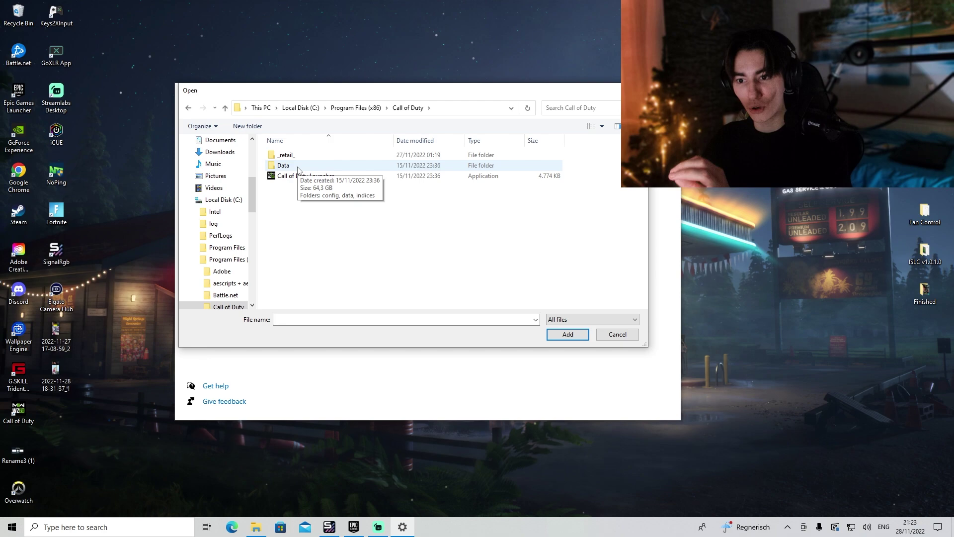
pyautogui.doubleClick(298, 168)
pyautogui.click(231, 281)
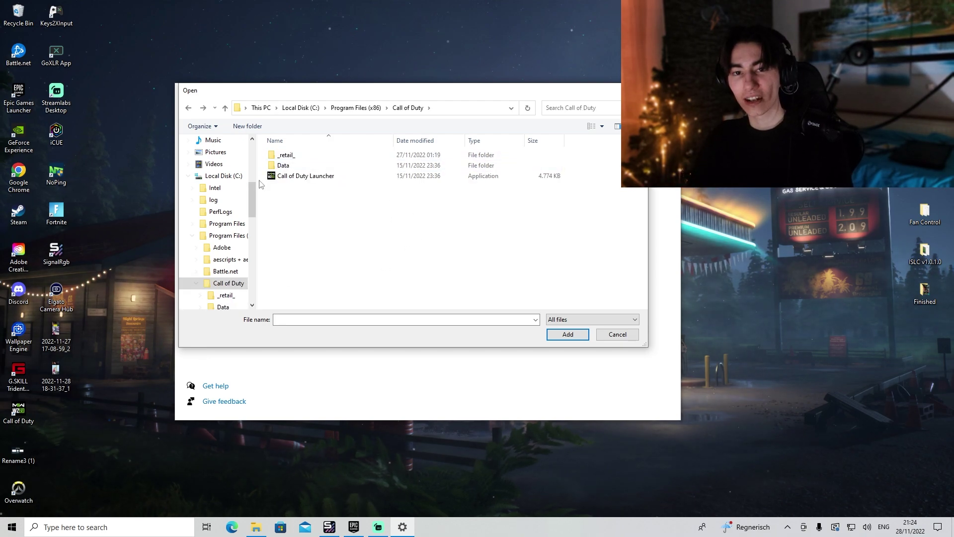
pyautogui.doubleClick(297, 156)
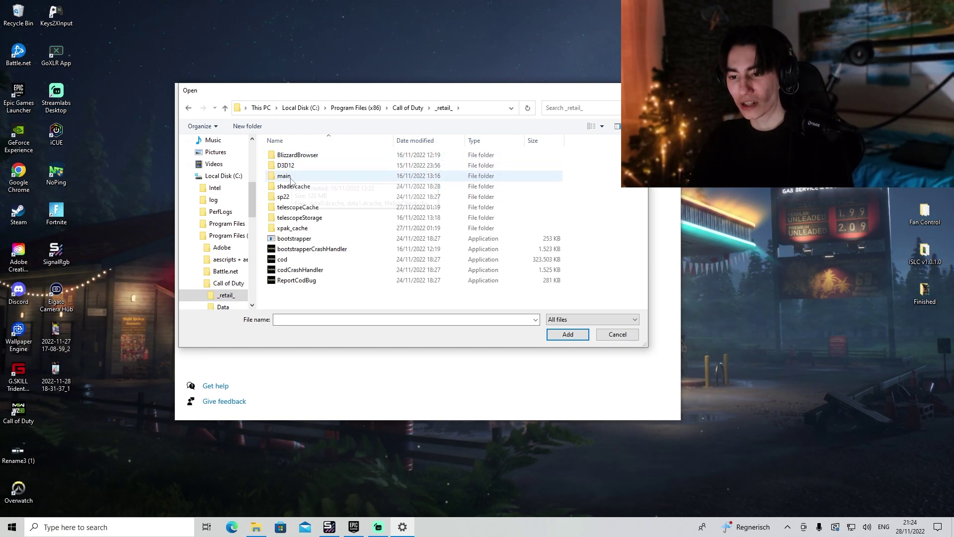
pyautogui.click(282, 263)
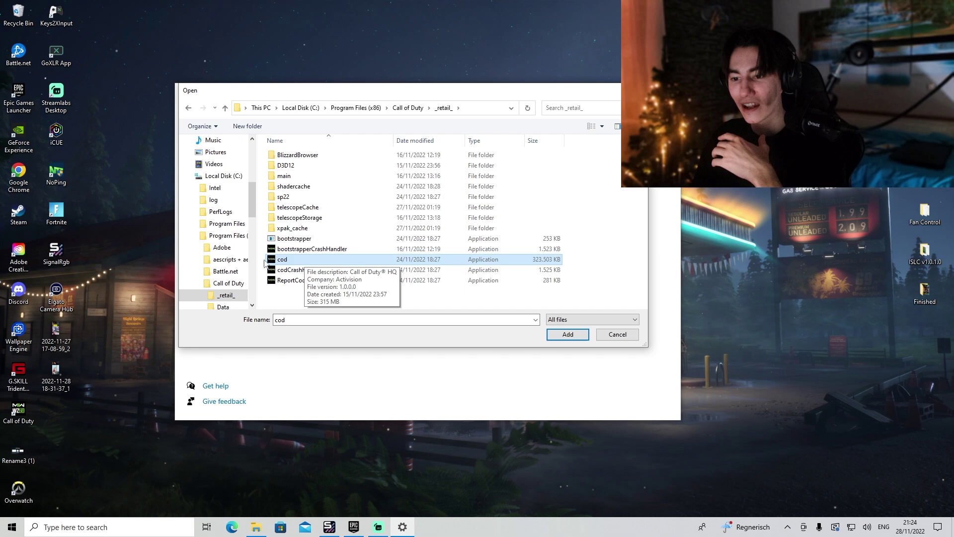
pyautogui.doubleClick(367, 259)
# Save High performance as Call of Duty HQ's graphics preference and close Settings
pyautogui.scroll(-2, 384, 313)
pyautogui.click(333, 332)
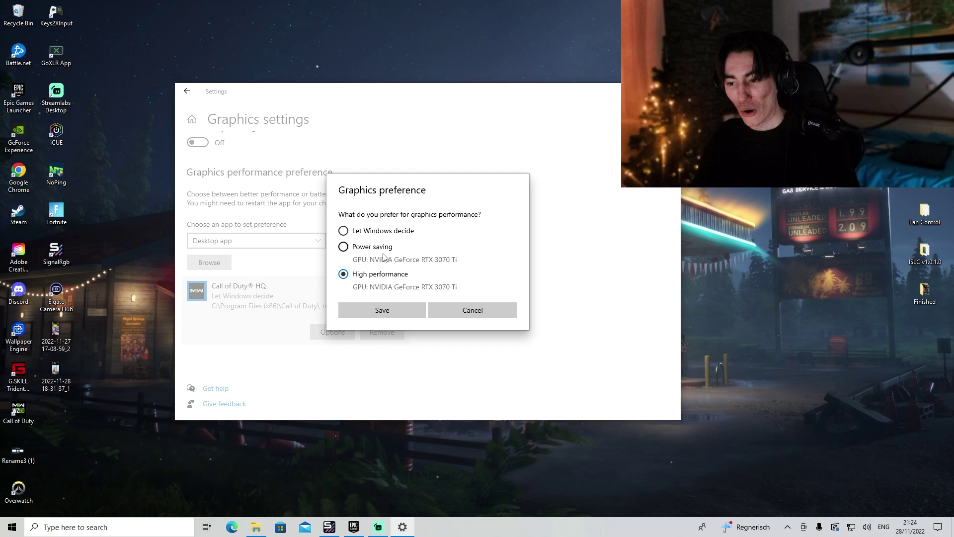
pyautogui.click(407, 310)
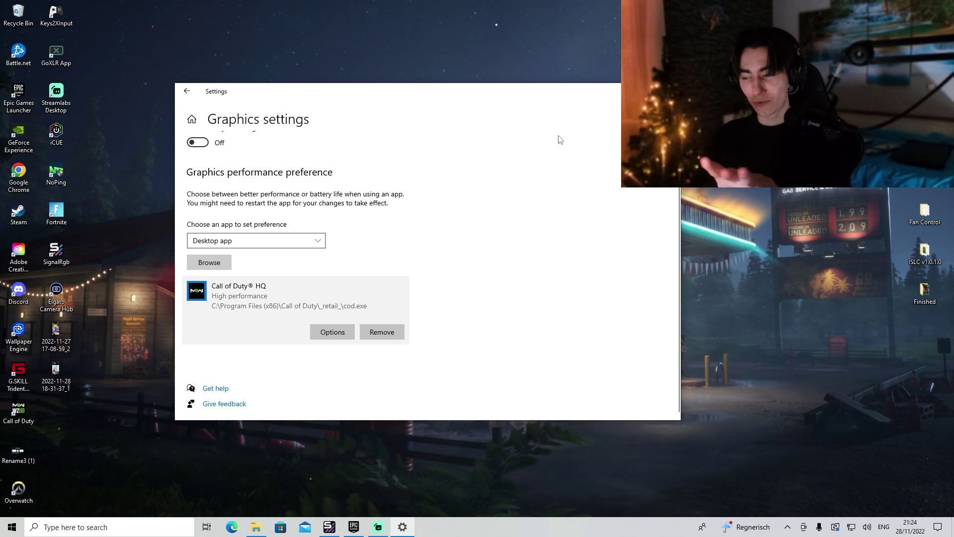
pyautogui.hotkey('alt', 'F4')
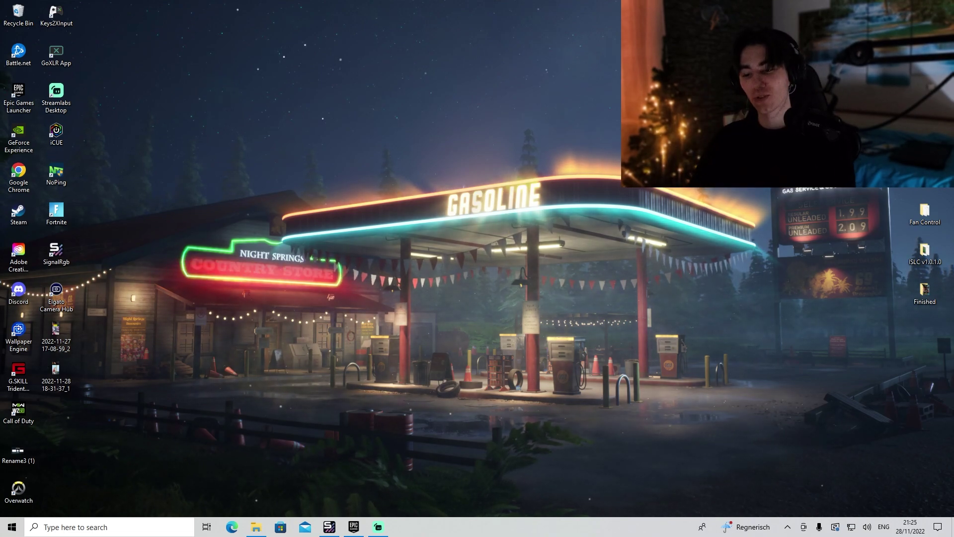
# Launch System Configuration from a 'system' search and show its Boot tab
pyautogui.press('super')
pyautogui.write('sys')
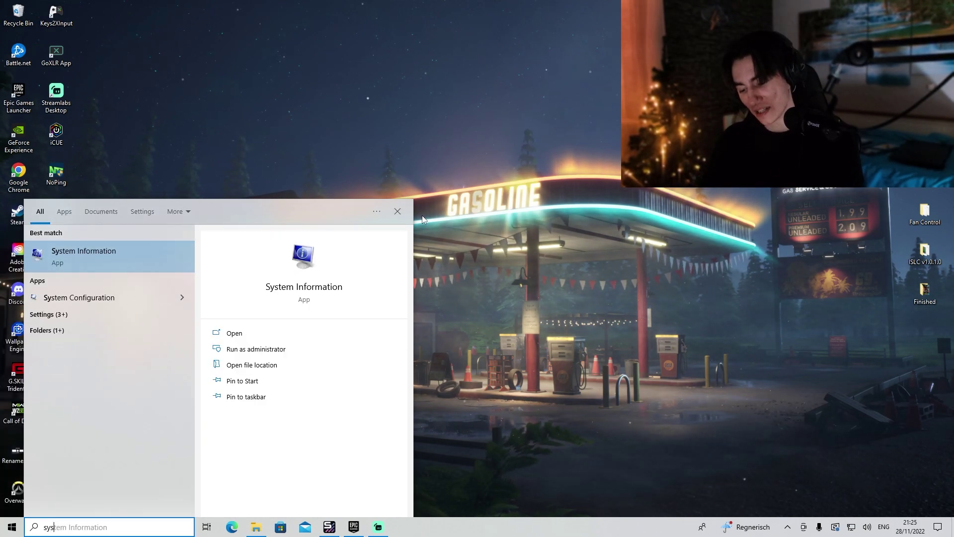
pyautogui.write('tem')
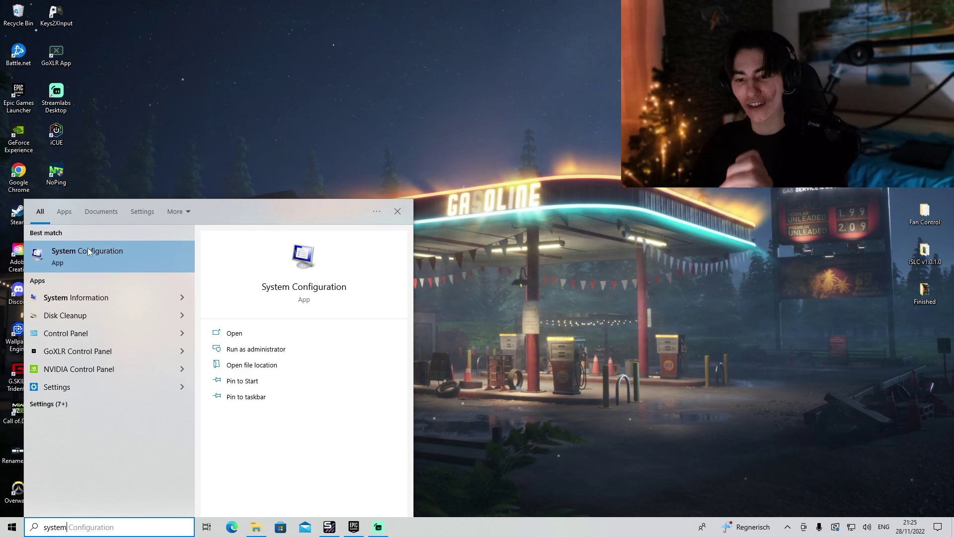
pyautogui.click(117, 261)
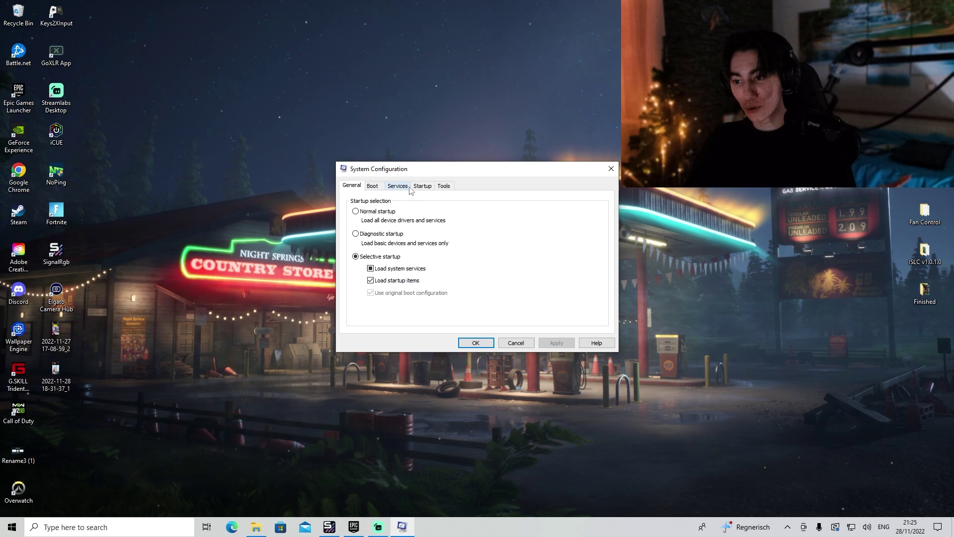
pyautogui.click(373, 187)
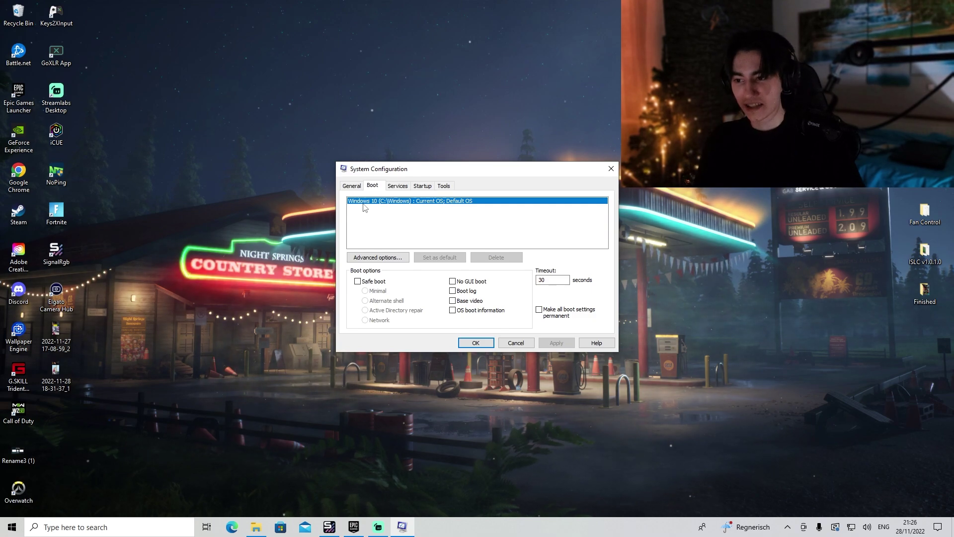
# In the advanced boot options, set the number of processors to 32
pyautogui.click(367, 258)
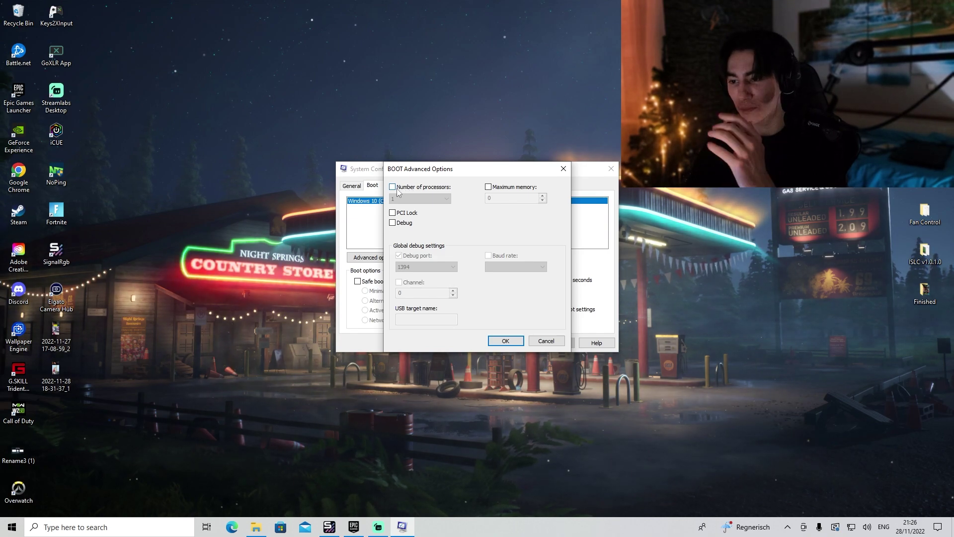
pyautogui.click(393, 187)
pyautogui.click(417, 199)
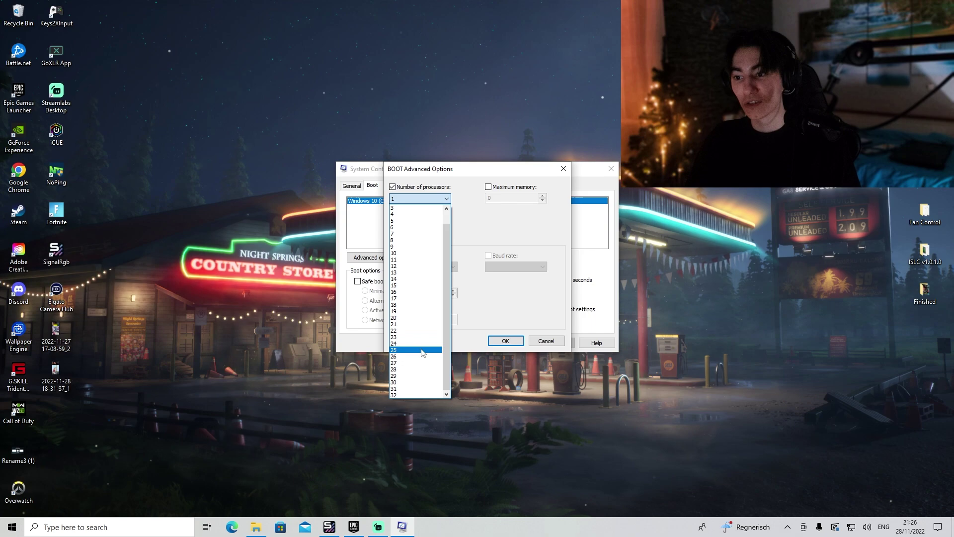
pyautogui.click(410, 396)
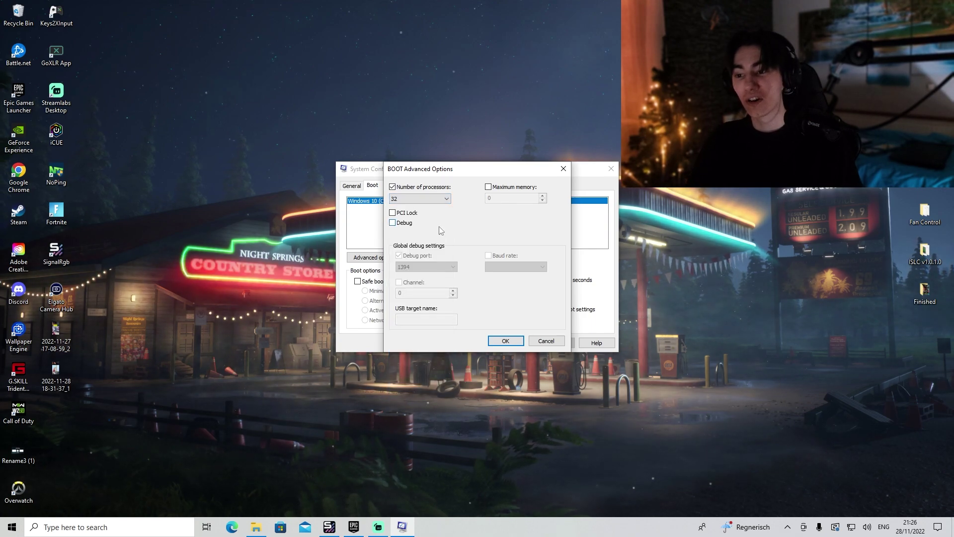
# Check the CPU details in Task Manager's Performance view, then close Task Manager
pyautogui.rightClick(470, 528)
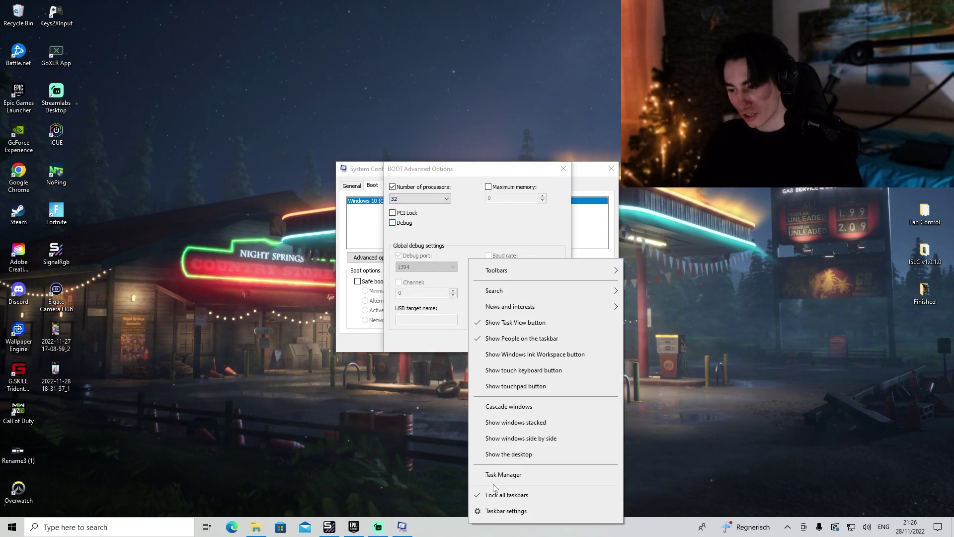
pyautogui.click(503, 475)
pyautogui.click(270, 92)
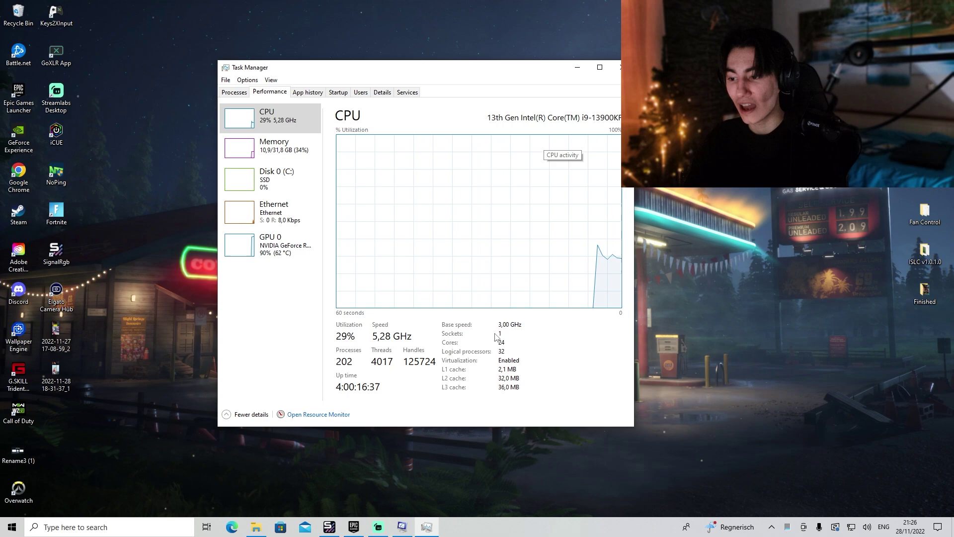
pyautogui.click(620, 67)
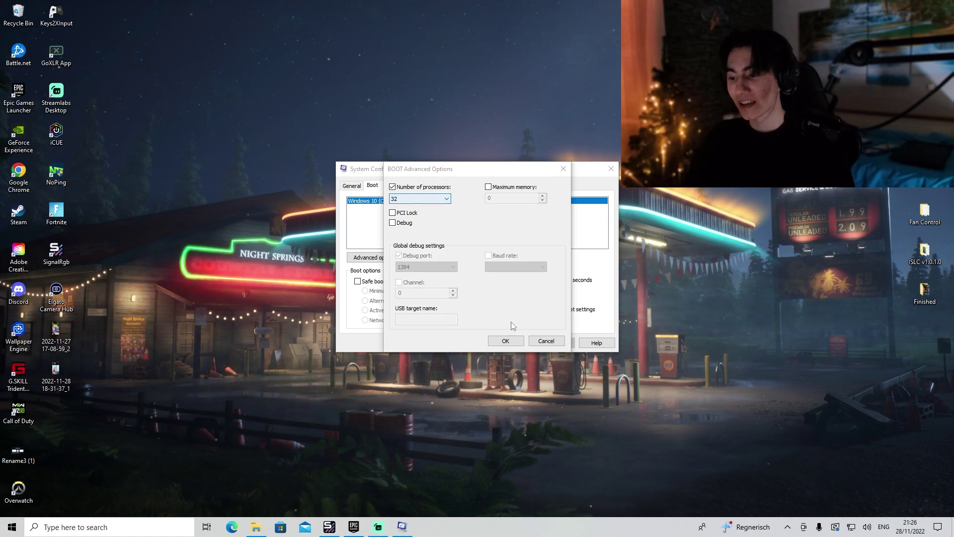
# Confirm the advanced boot options, apply the boot changes, and go to the Startup tab
pyautogui.click(505, 340)
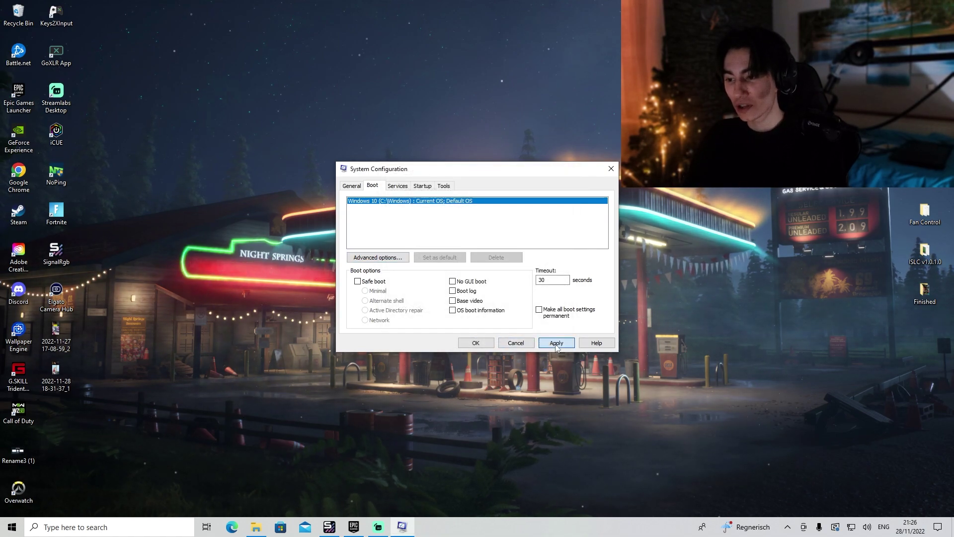
pyautogui.click(555, 344)
pyautogui.click(419, 188)
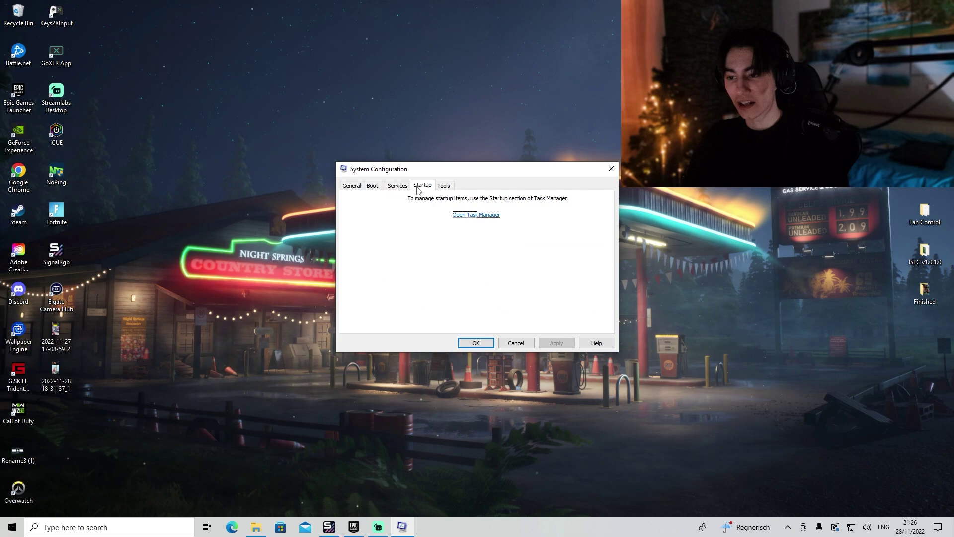
# Disable iCUE and Spotify as startup apps in Task Manager
pyautogui.click(468, 215)
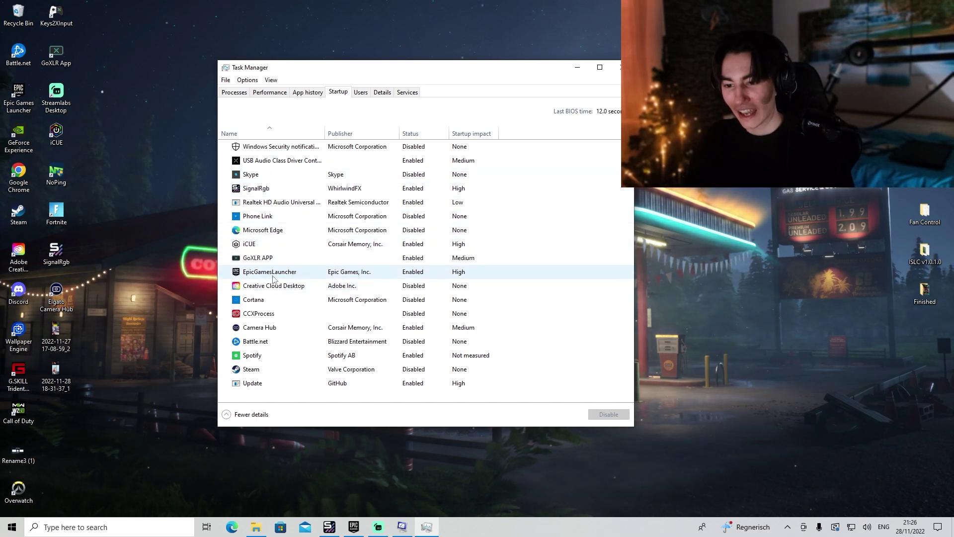
pyautogui.rightClick(288, 247)
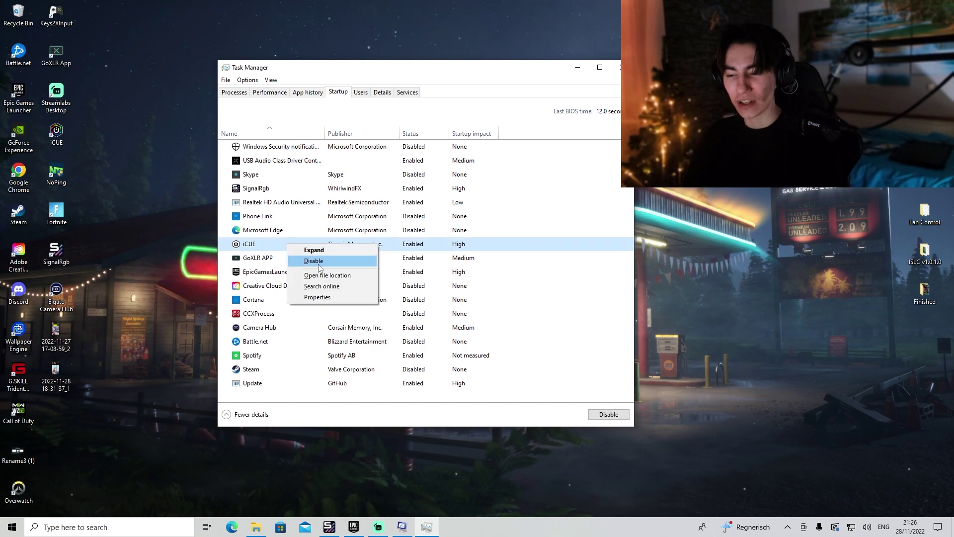
pyautogui.click(320, 262)
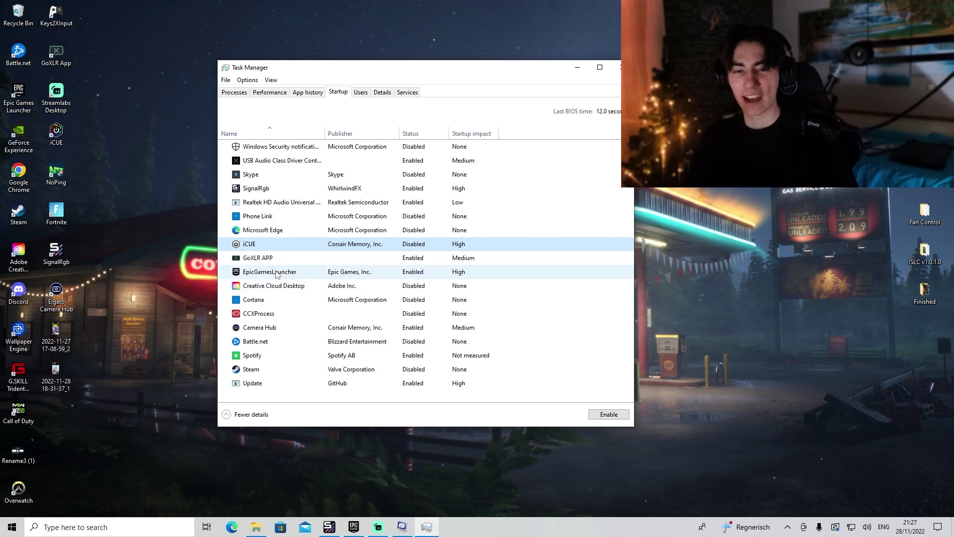
pyautogui.rightClick(282, 361)
pyautogui.click(298, 368)
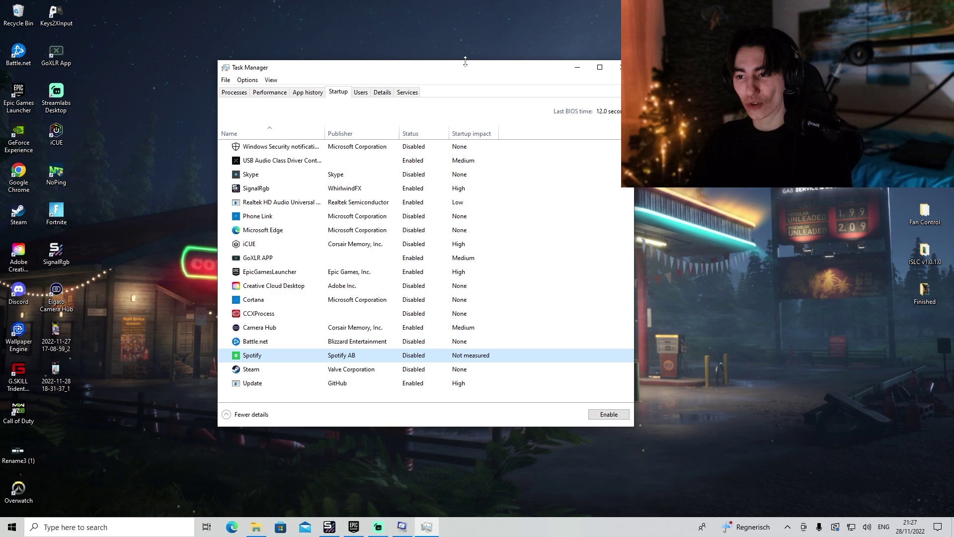
# Show Task Manager's Details list sorted by memory use, largest first
pyautogui.click(407, 92)
pyautogui.click(333, 93)
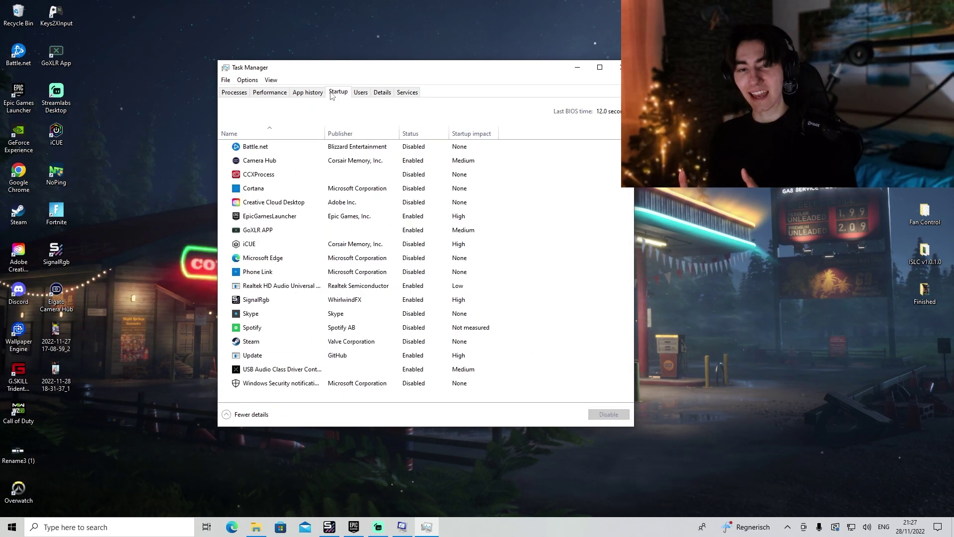
pyautogui.click(382, 93)
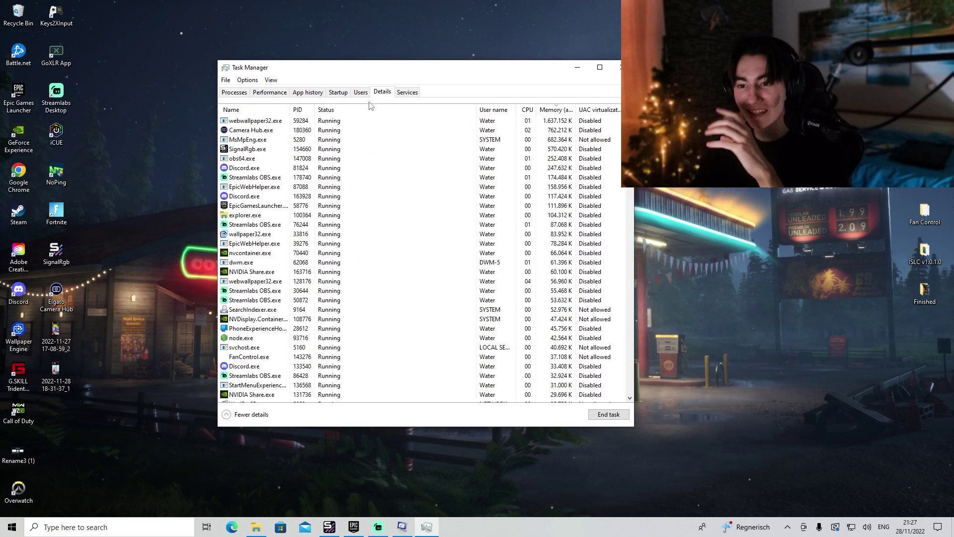
pyautogui.click(557, 113)
pyautogui.click(547, 113)
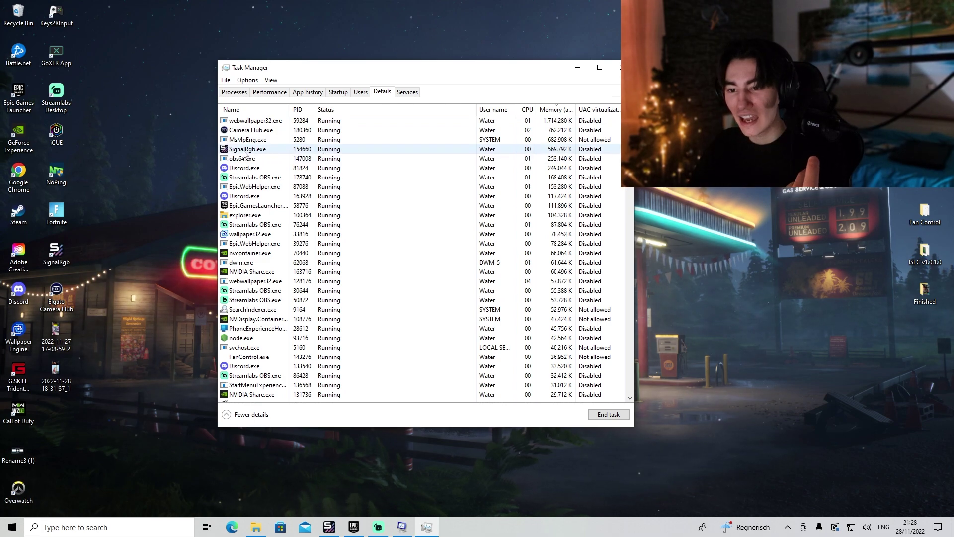
# Inspect the top memory users: SignalRgb, EpicWebHelper, Streamlabs OBS, Discord and Camera Hub
pyautogui.click(551, 150)
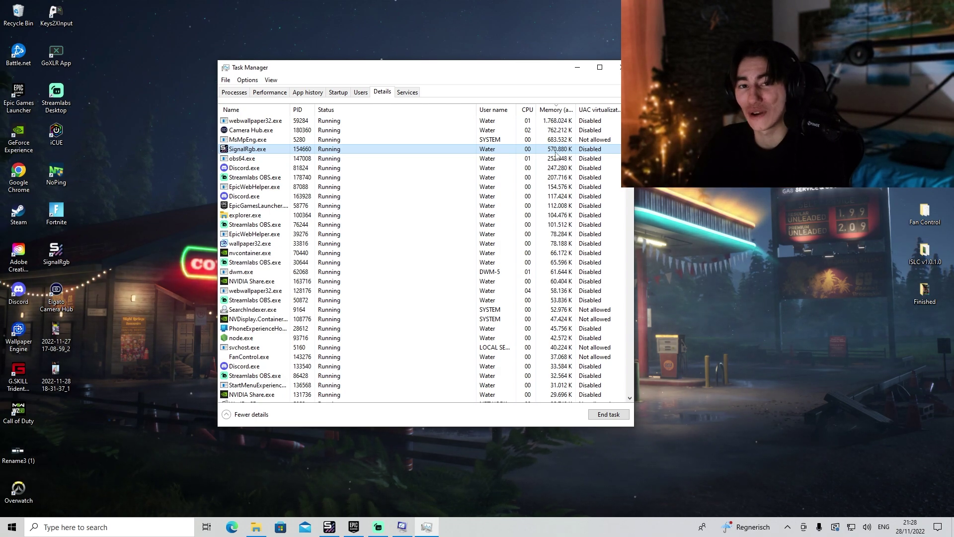
pyautogui.rightClick(250, 150)
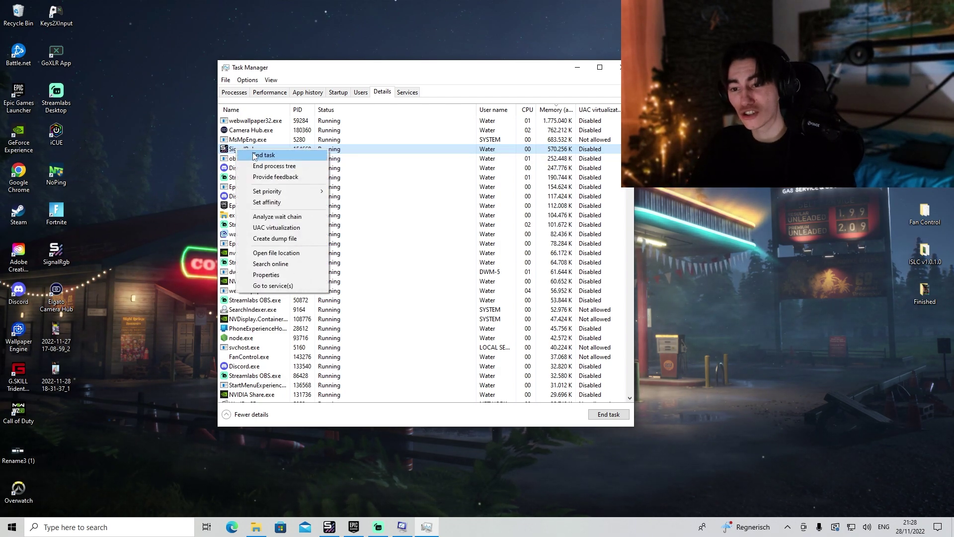
pyautogui.click(385, 151)
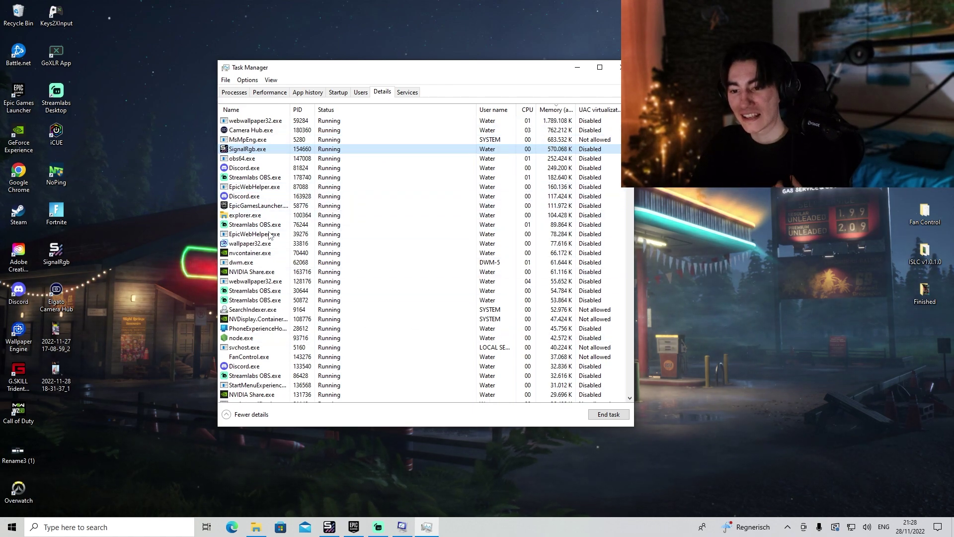
pyautogui.click(273, 244)
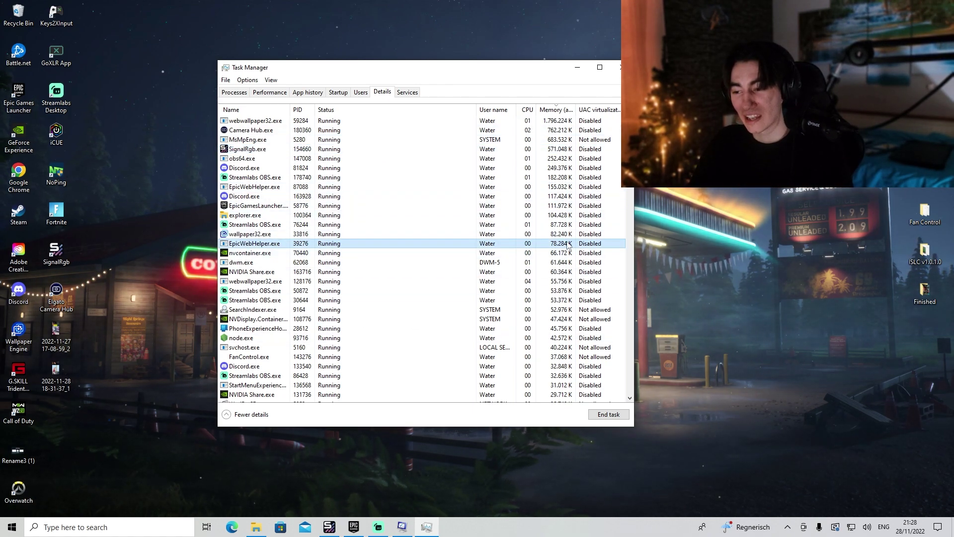
pyautogui.click(251, 178)
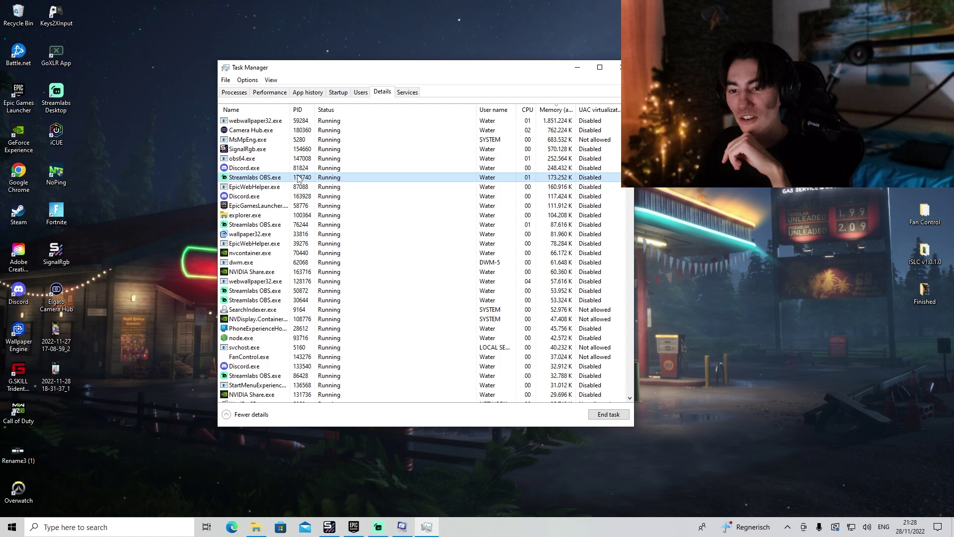
pyautogui.click(258, 169)
pyautogui.click(540, 131)
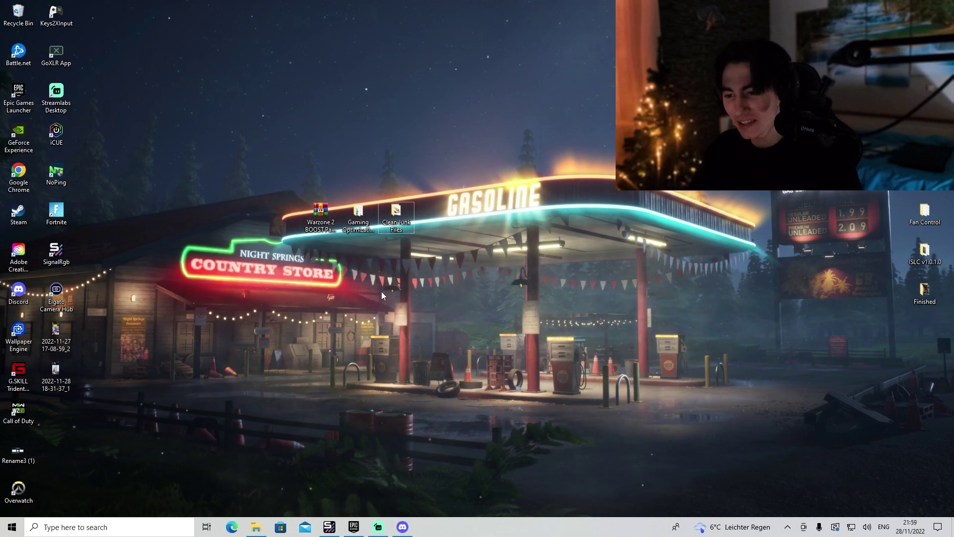
pyautogui.hotkey('alt', 'Tab')
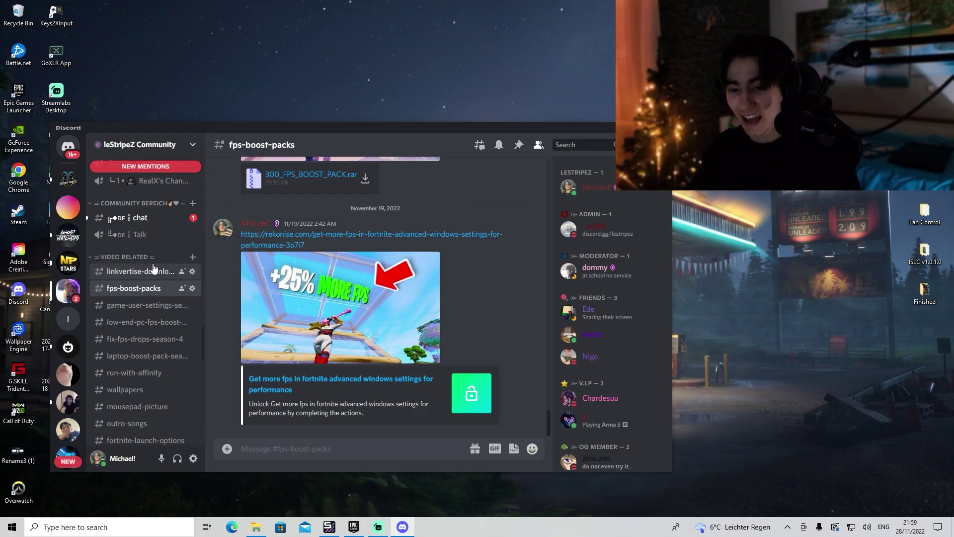
pyautogui.click(591, 146)
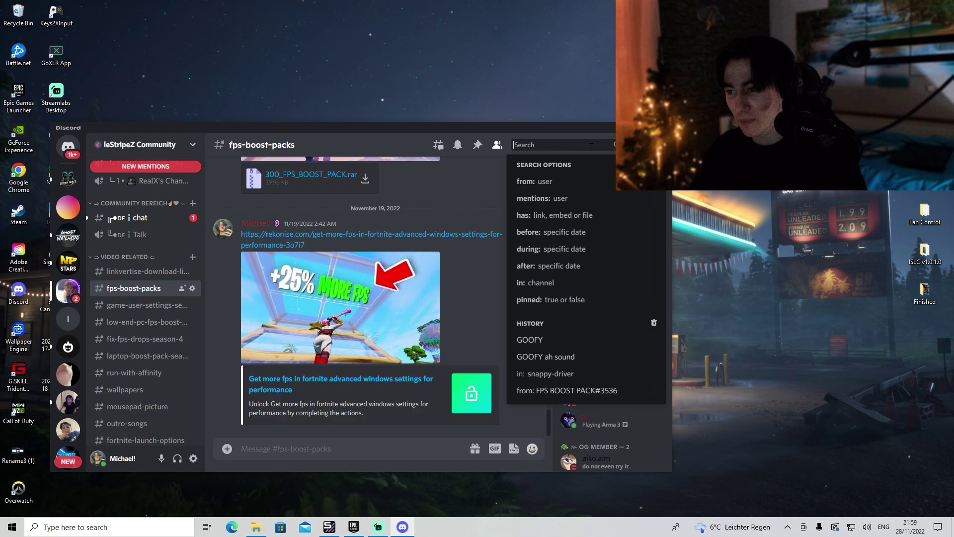
pyautogui.write('fps')
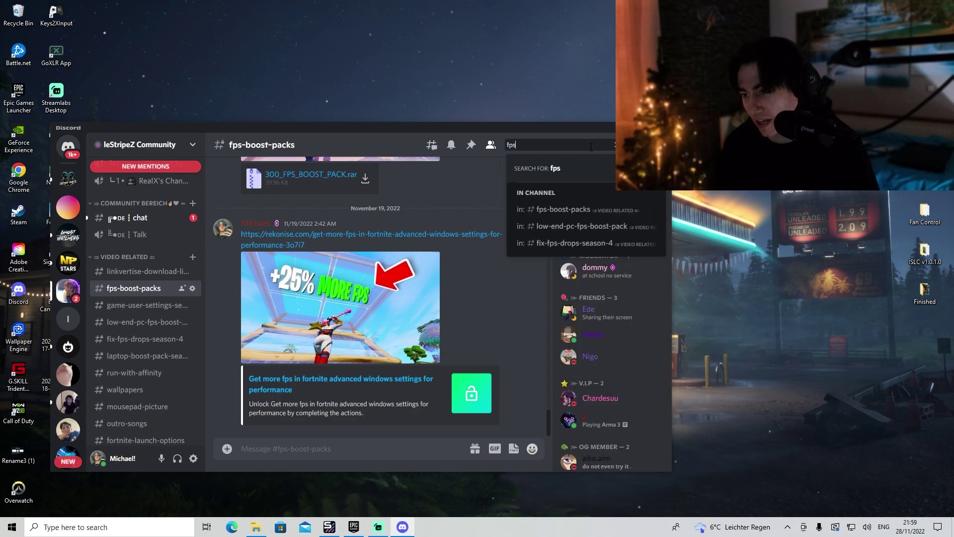
pyautogui.click(558, 211)
pyautogui.press('Escape')
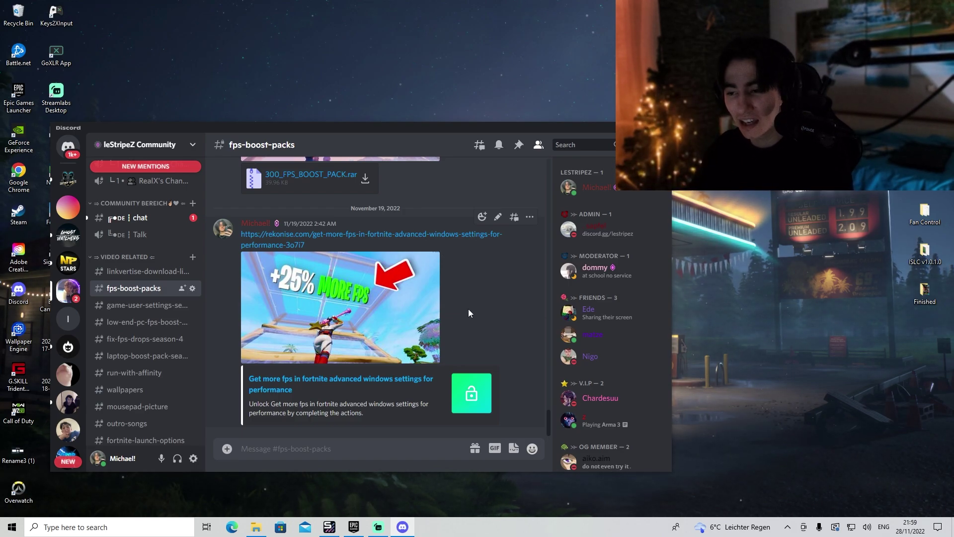
# Close Discord and inspect the Warzone 2 BOOST Pack v2 file on the desktop
pyautogui.click(665, 127)
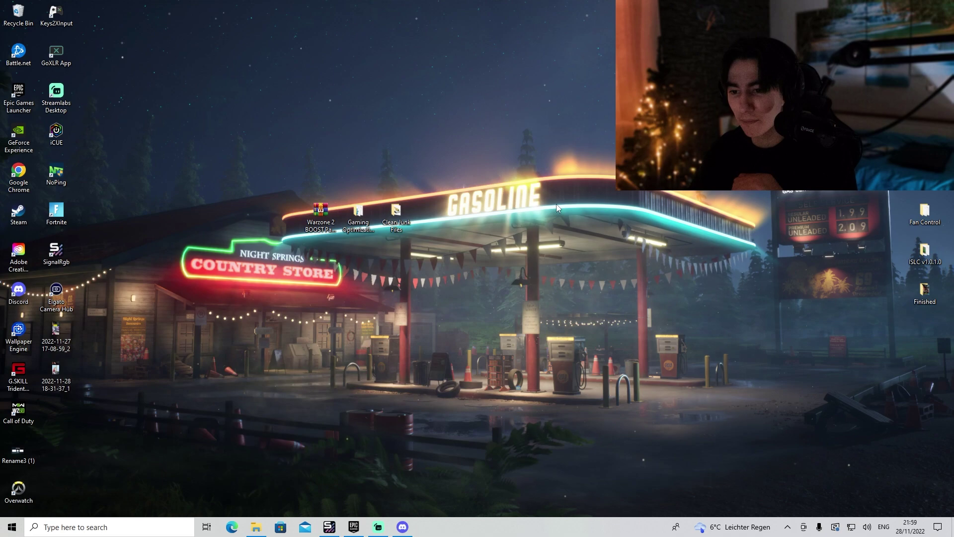
pyautogui.click(321, 215)
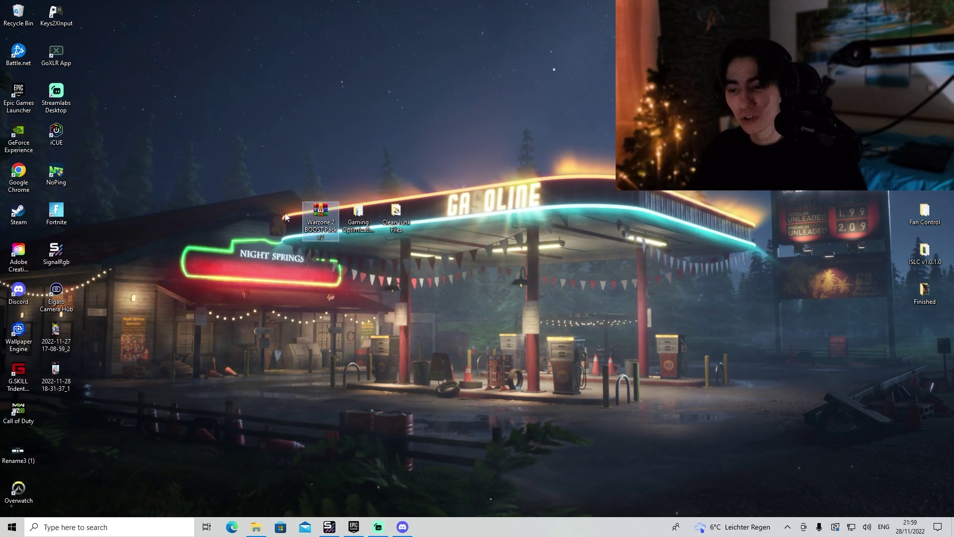
pyautogui.rightClick(320, 211)
pyautogui.click(517, 187)
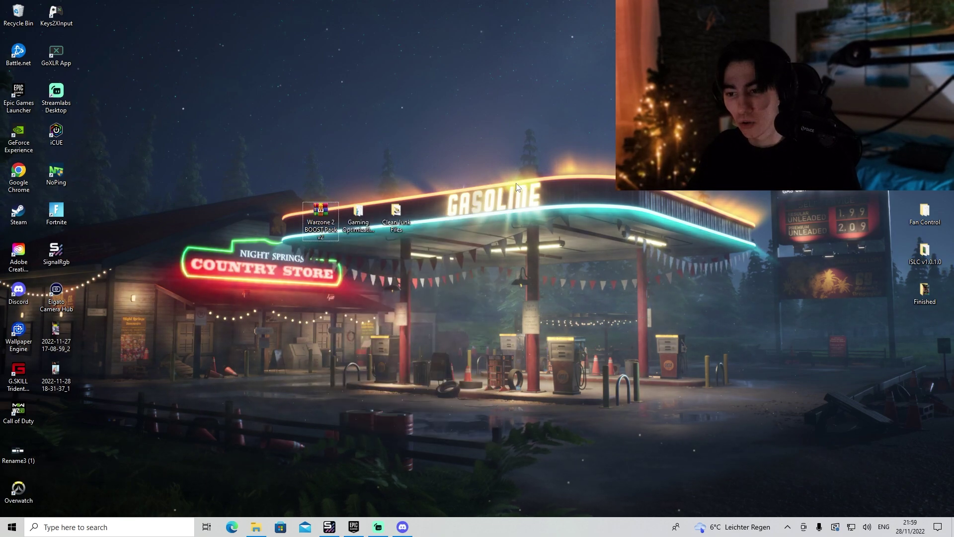
# Open the Gaming Optimization folder, move it to the upper left, and review its seven .reg files
pyautogui.click(362, 215)
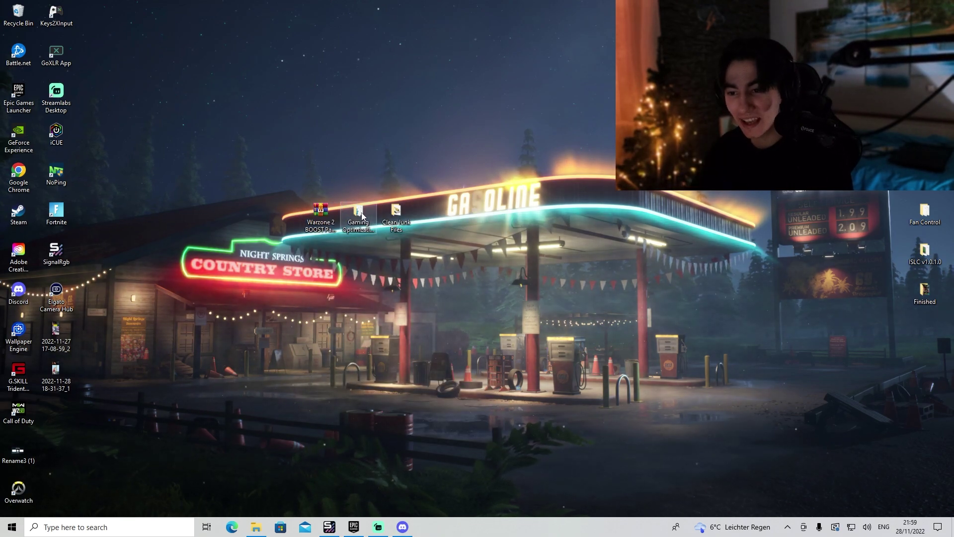
pyautogui.doubleClick(362, 215)
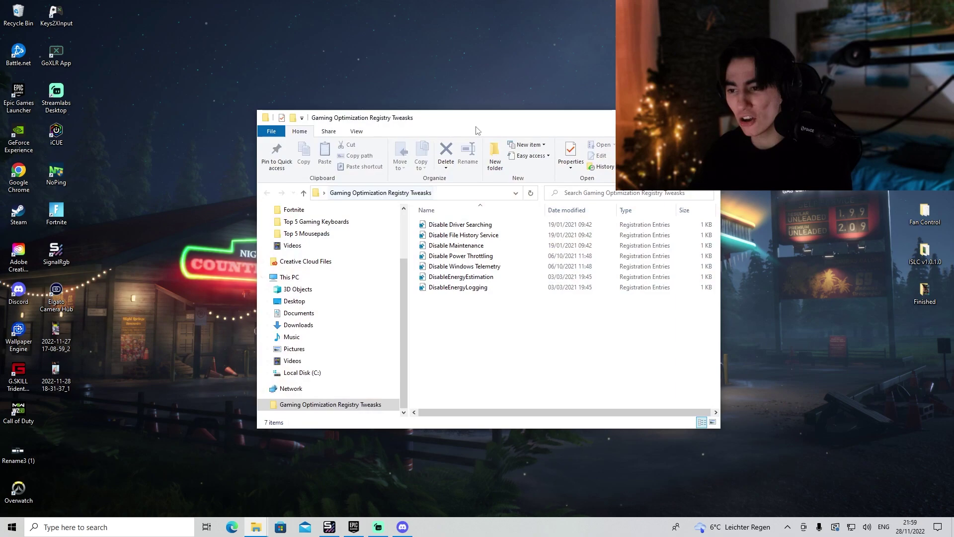
pyautogui.moveTo(476, 130); pyautogui.dragTo(282, 98)
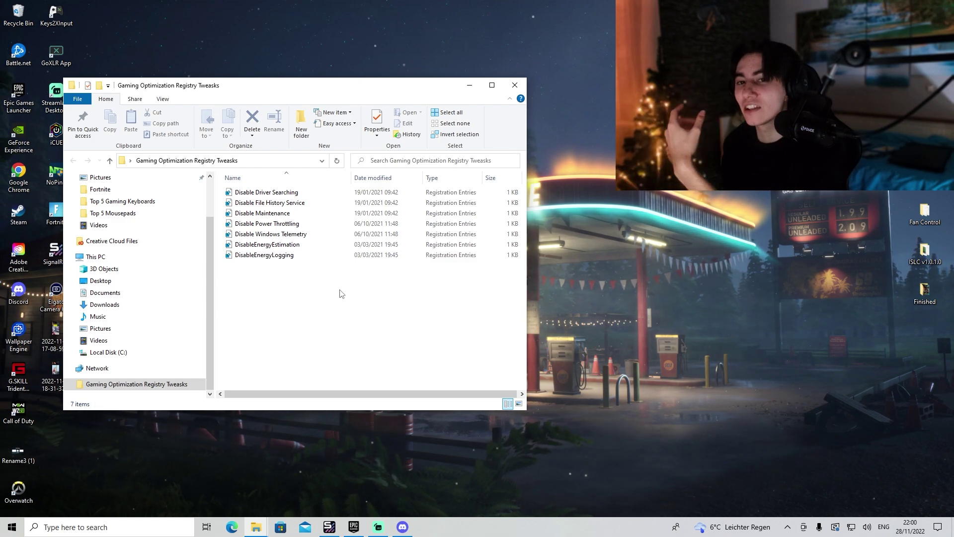
pyautogui.moveTo(311, 315); pyautogui.dragTo(224, 186)
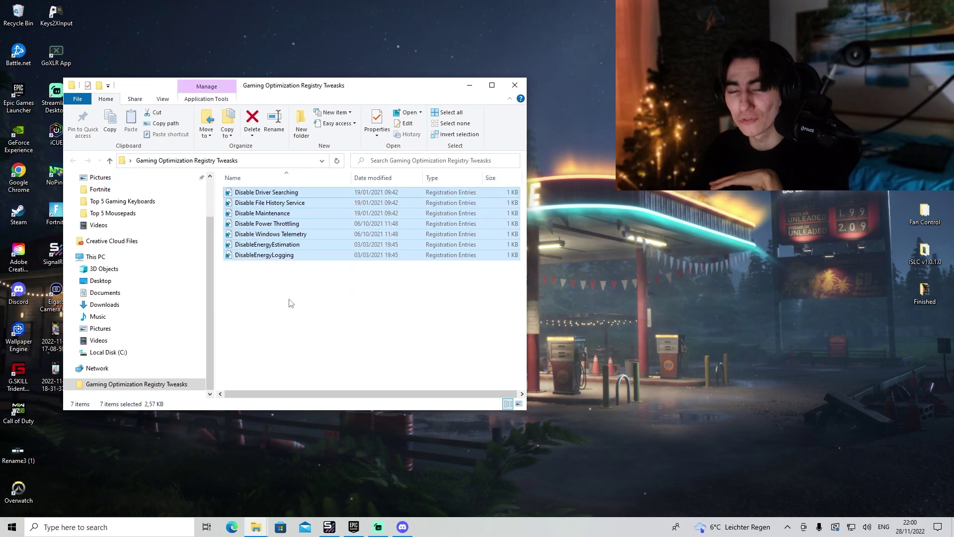
pyautogui.click(290, 300)
pyautogui.click(257, 194)
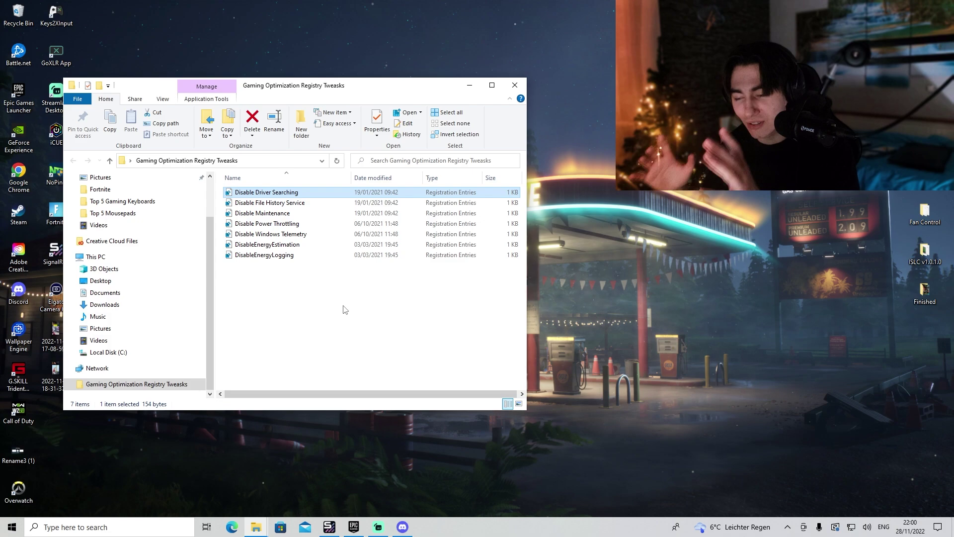
pyautogui.moveTo(343, 307); pyautogui.dragTo(278, 189)
pyautogui.click(313, 312)
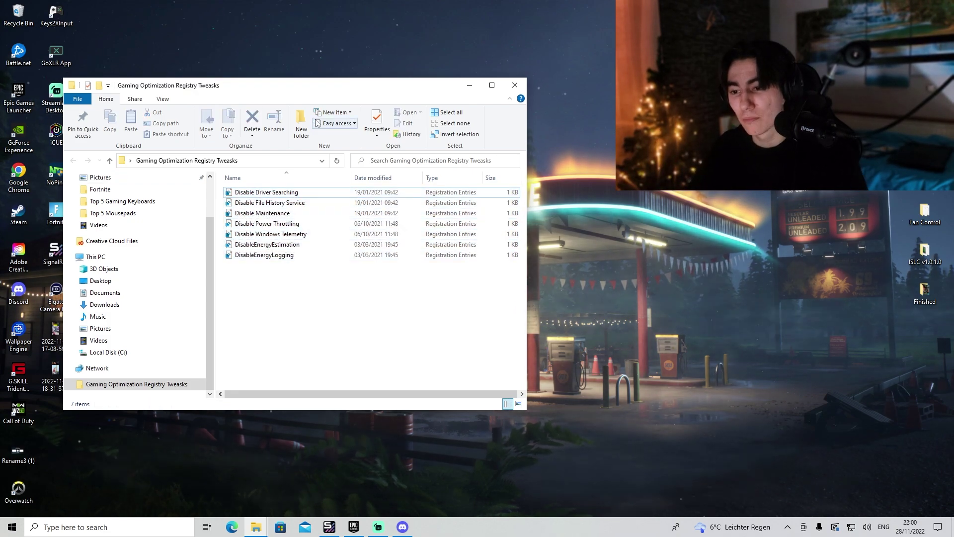
# Check the restore point settings for Local Disk (C:), then close them and the tweaks folder
pyautogui.press('super')
pyautogui.write('restor')
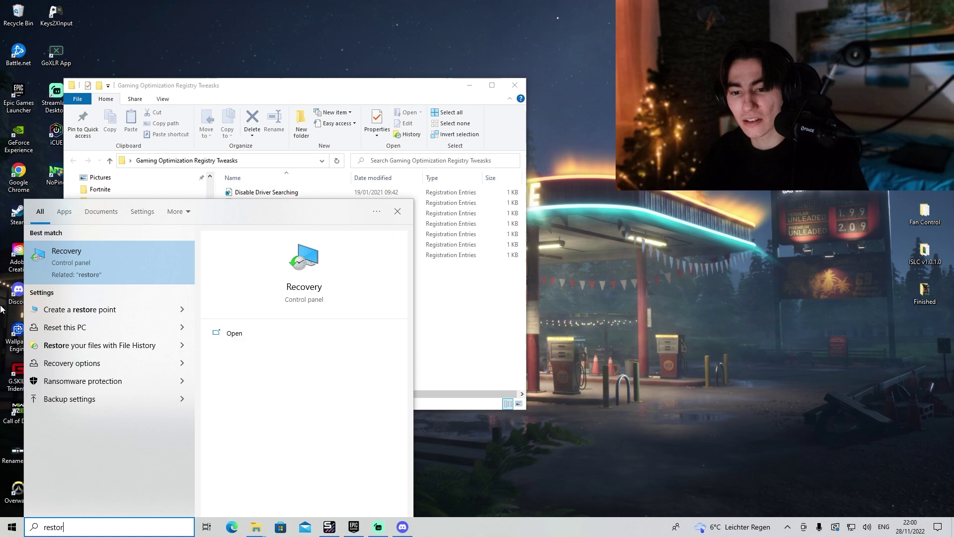
pyautogui.click(80, 309)
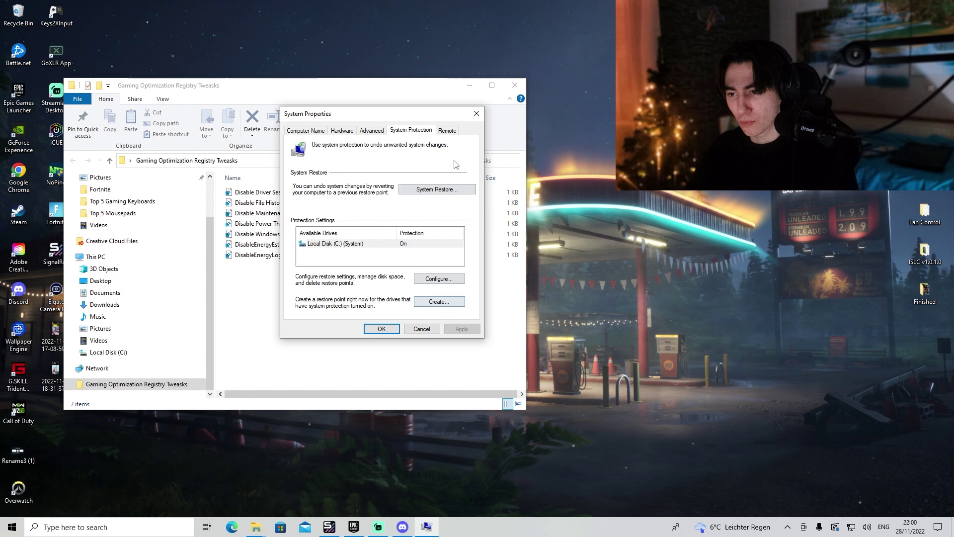
pyautogui.click(475, 114)
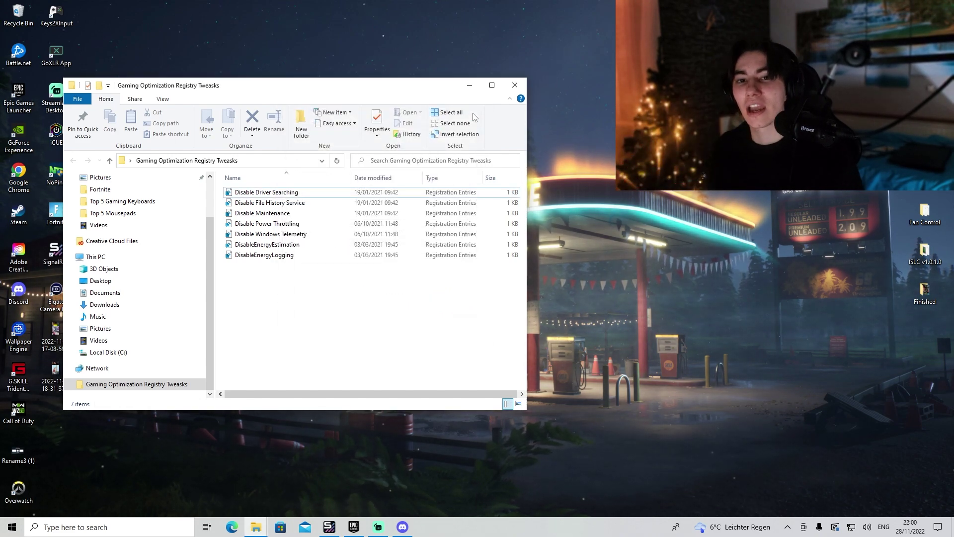
pyautogui.click(515, 85)
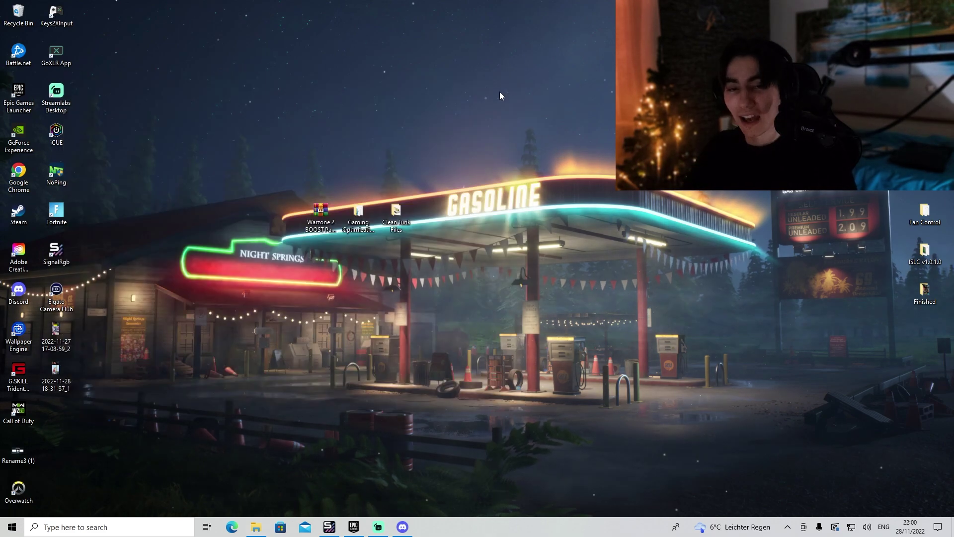
# Launch Disk Cleanup from the Clean Junk Files folder and reposition its window
pyautogui.doubleClick(396, 212)
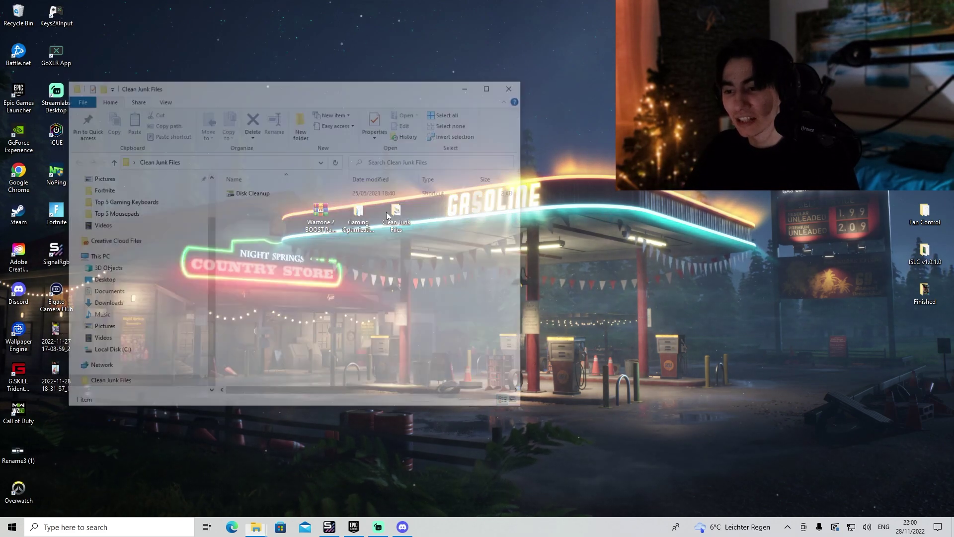
pyautogui.doubleClick(250, 194)
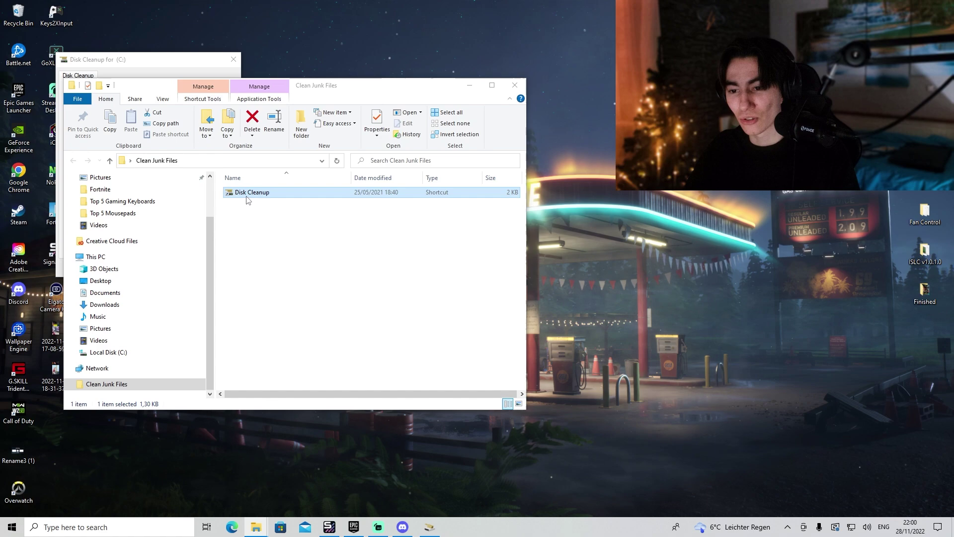
pyautogui.click(515, 85)
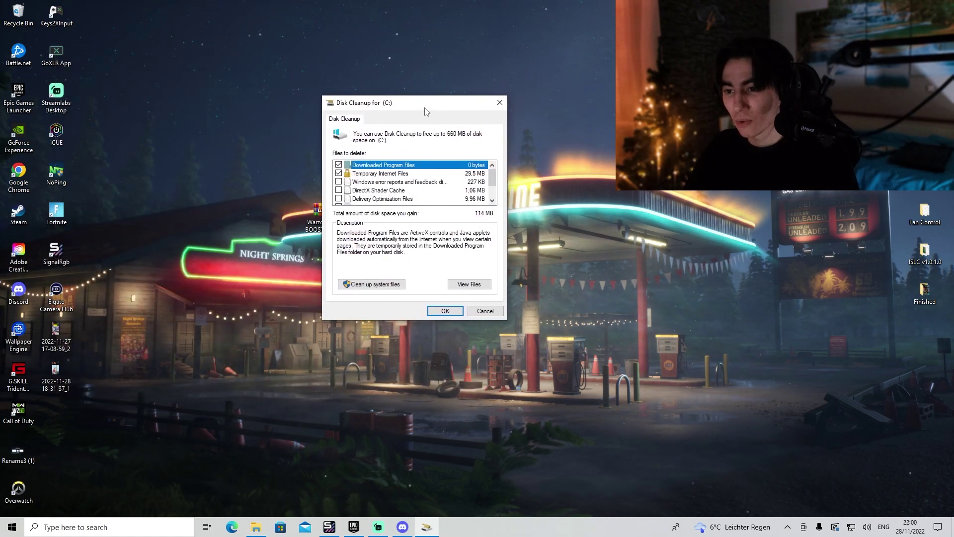
pyautogui.moveTo(423, 112); pyautogui.dragTo(287, 132)
# Tick Windows error reports, DirectX Shader Cache and Delivery Optimization Files for deletion
pyautogui.scroll(-1, 461, 199)
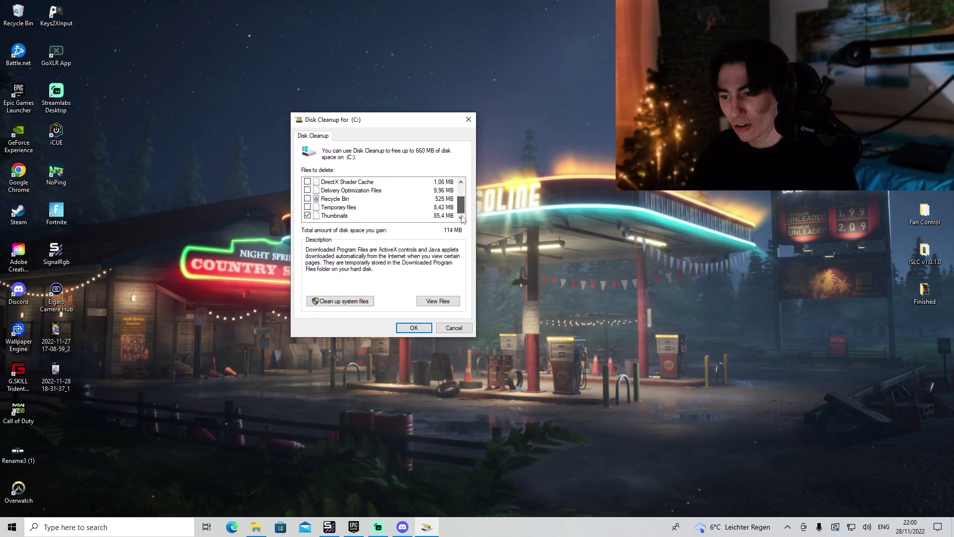
pyautogui.scroll(1, 303, 195)
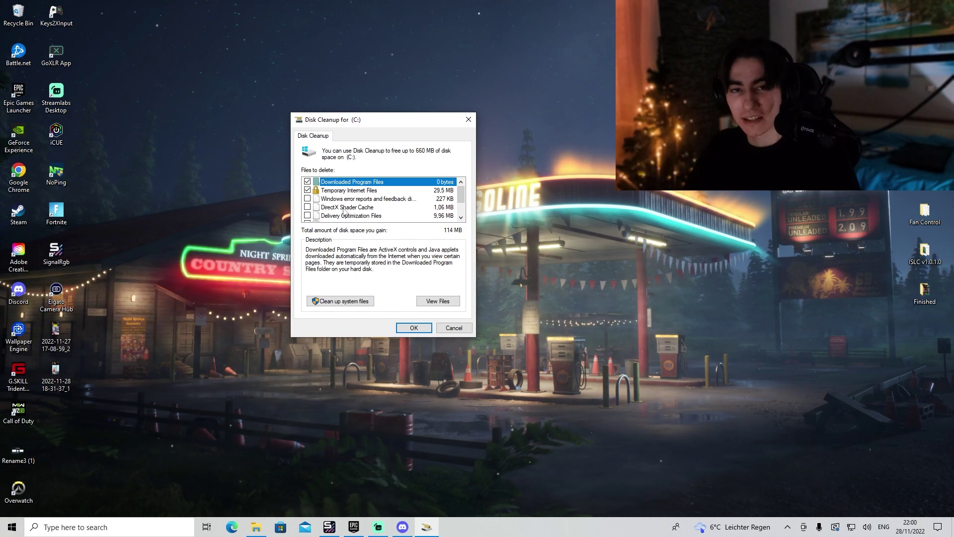
pyautogui.click(307, 198)
pyautogui.click(307, 207)
pyautogui.click(308, 215)
pyautogui.scroll(-1, 307, 209)
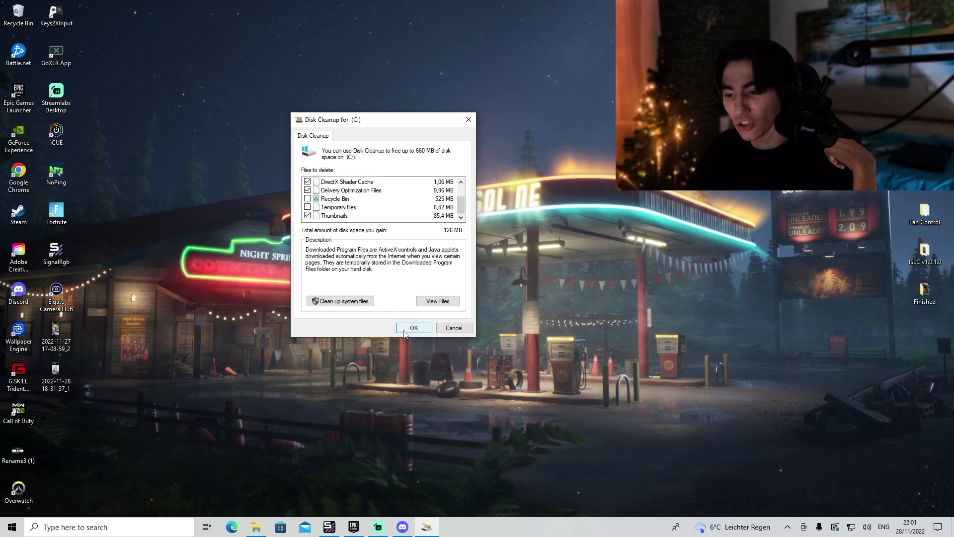
pyautogui.scroll(2, 393, 215)
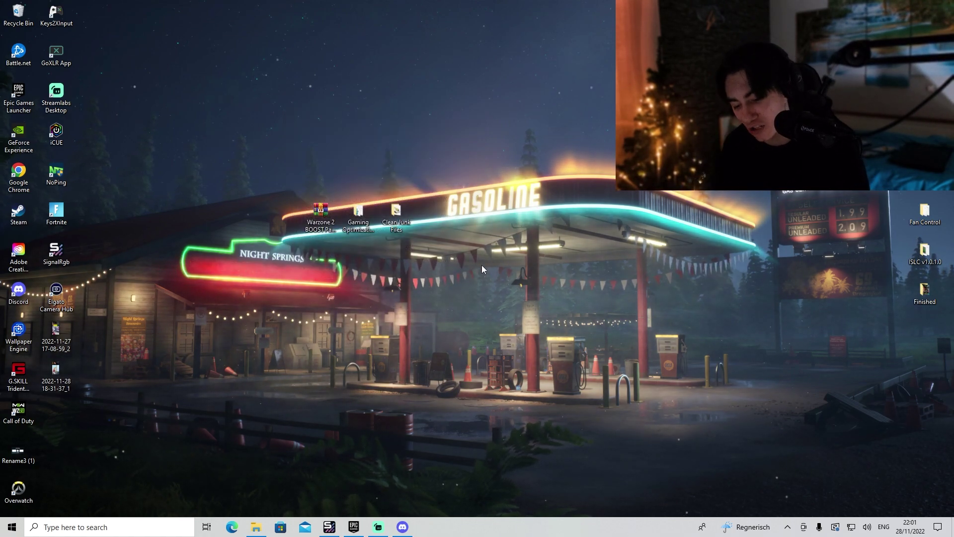
# Open the %temp% folder through Windows search
pyautogui.press('super')
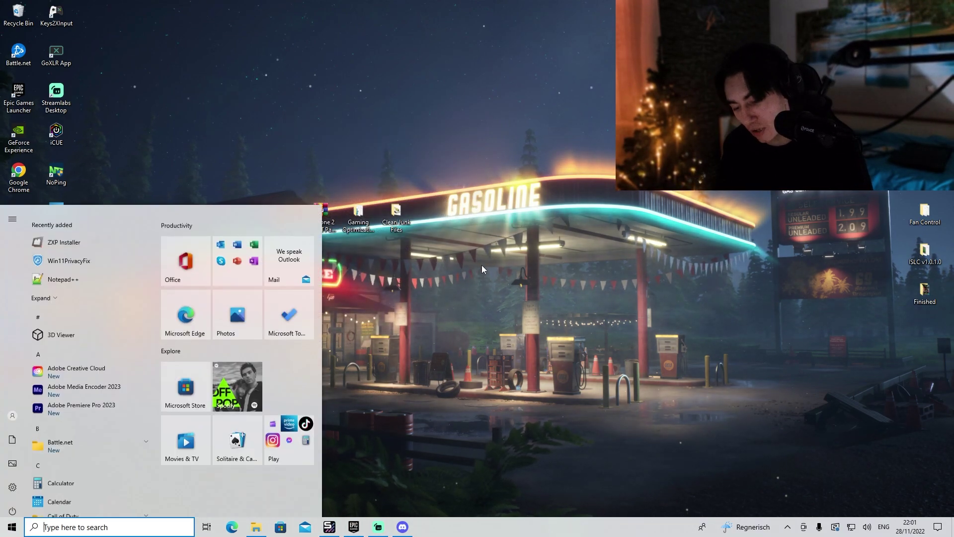
pyautogui.write('%temp%')
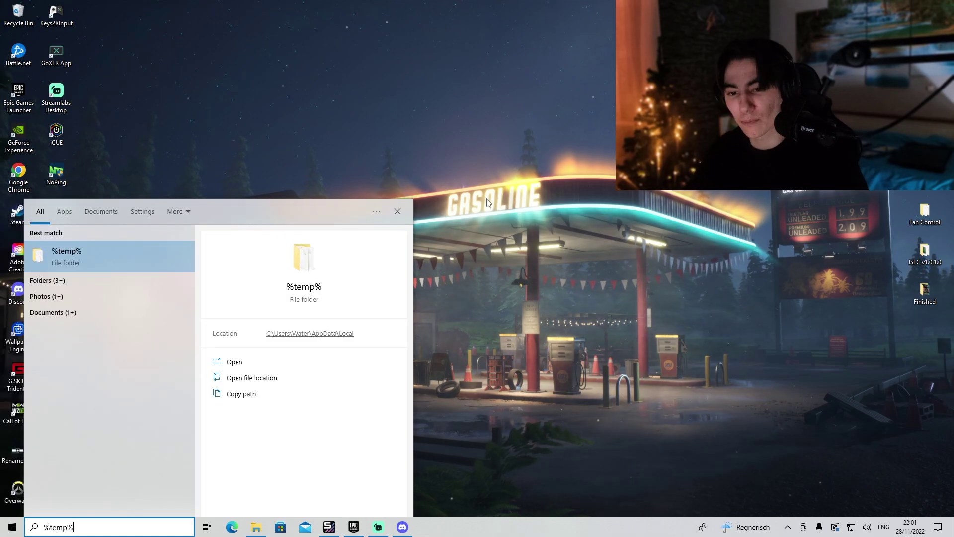
pyautogui.press('Return')
# Delete all 95 temp items, skipping in-use files like AdobeVulcan, then close the window
pyautogui.moveTo(222, 192); pyautogui.dragTo(376, 439)
pyautogui.rightClick(346, 297)
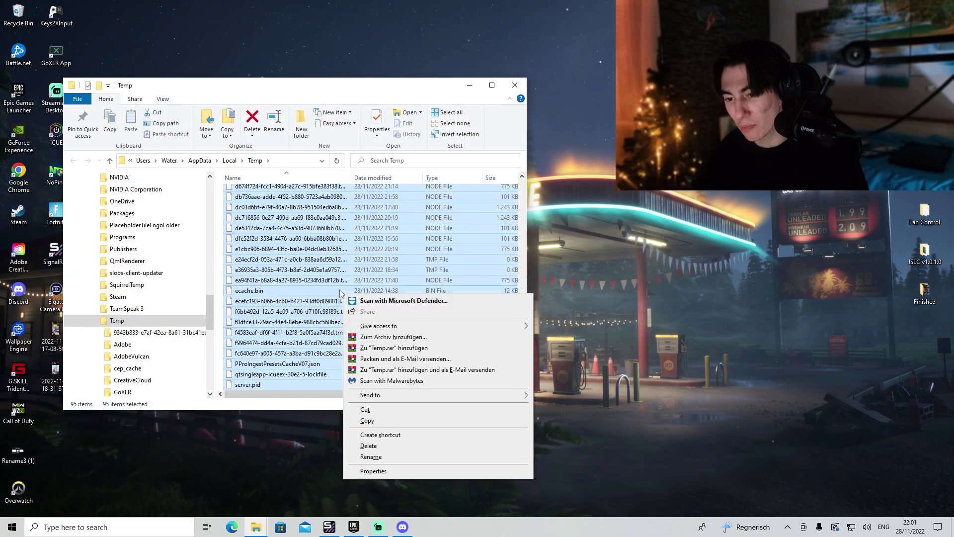
pyautogui.click(368, 449)
pyautogui.click(215, 223)
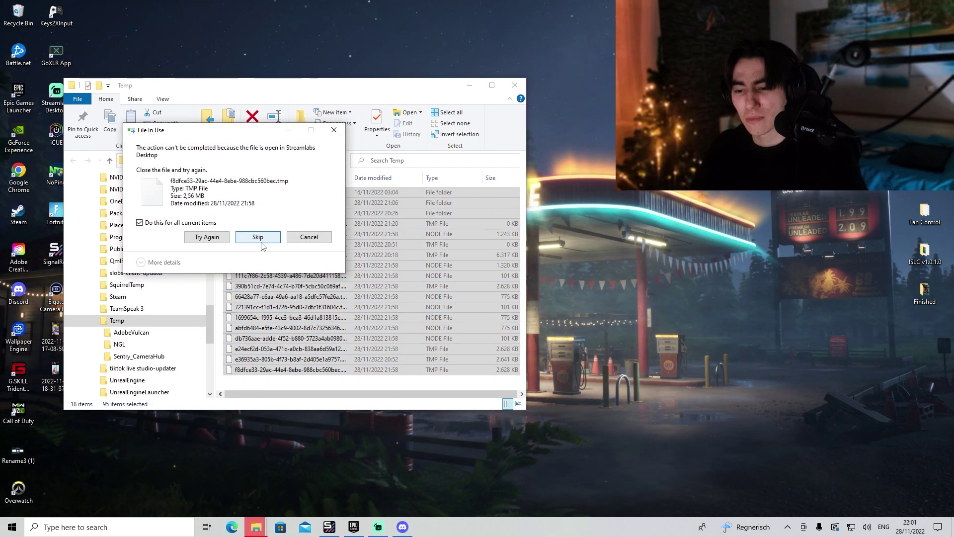
pyautogui.click(256, 241)
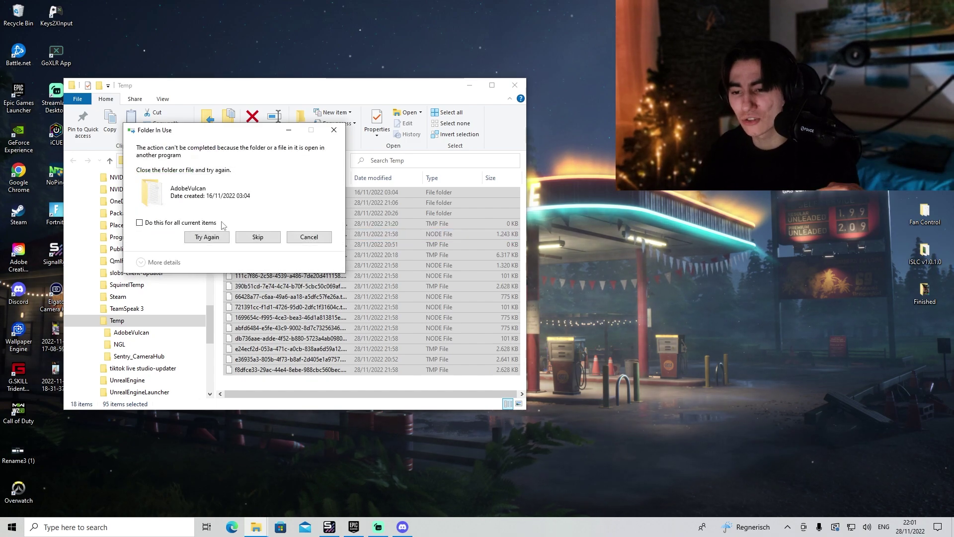
pyautogui.click(254, 237)
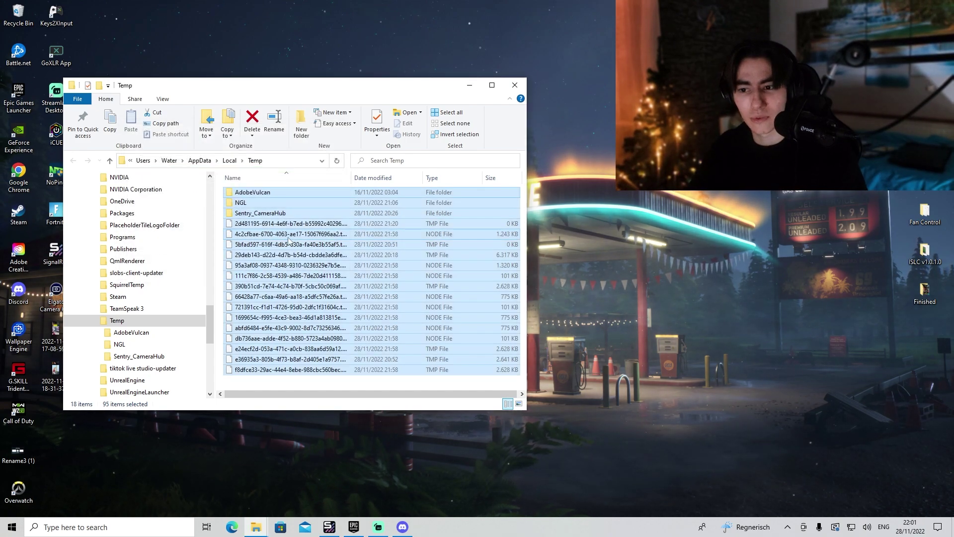
pyautogui.hotkey('alt', 'F4')
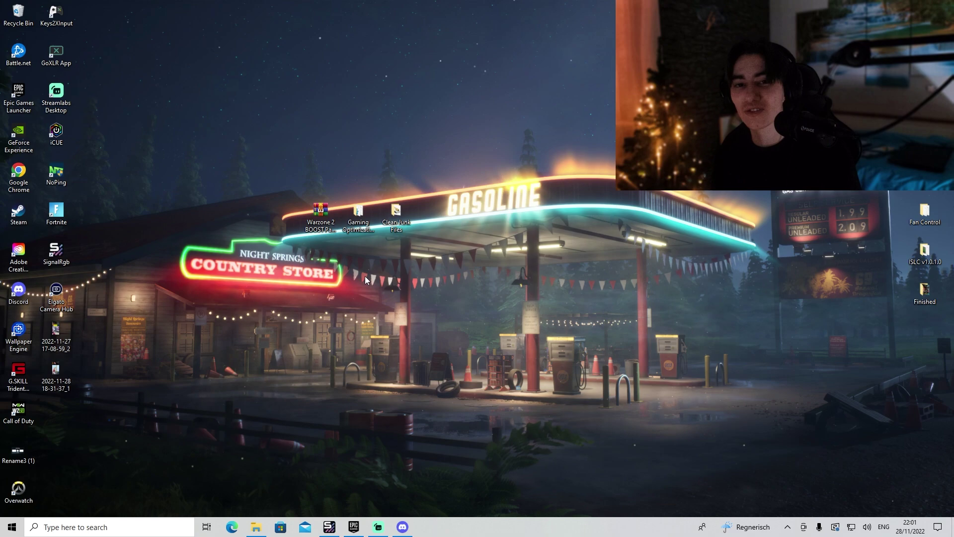